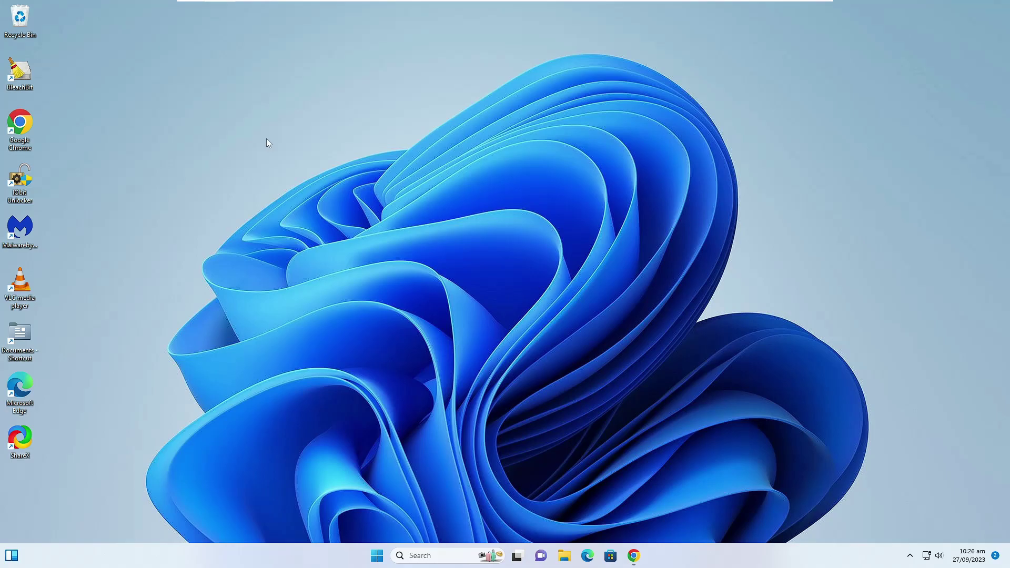
Open Device Manager from the Win+X menu and center its window on screen.
right_click(377, 553)
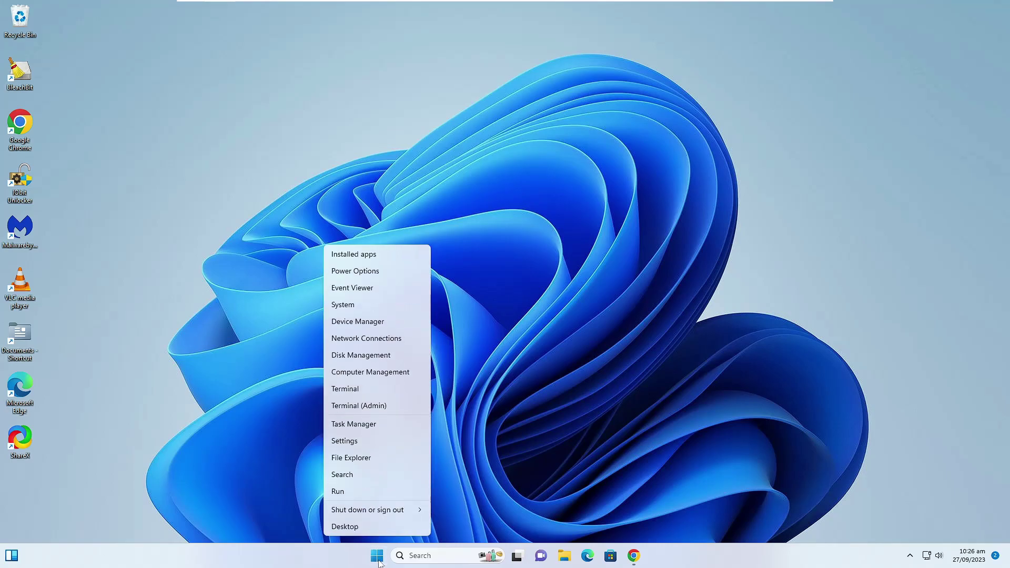
left_click(364, 325)
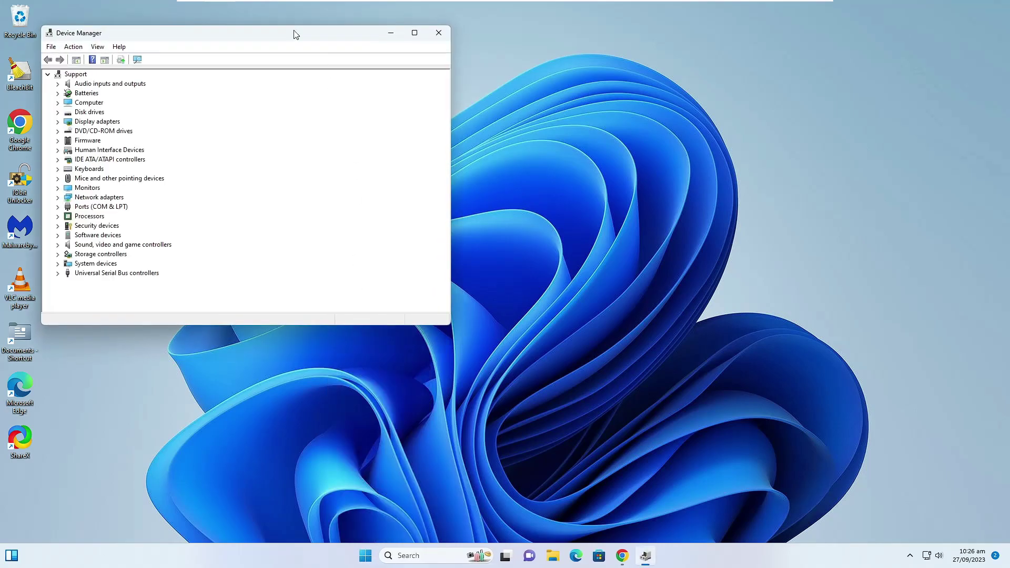
left_click_drag(293, 31, 522, 146)
left_click(342, 243)
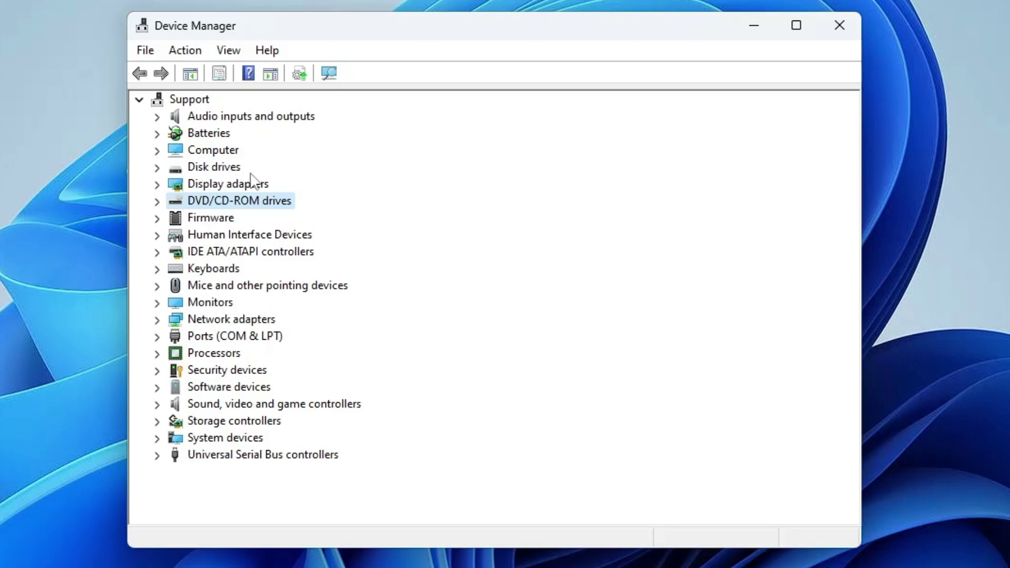
left_click(219, 153)
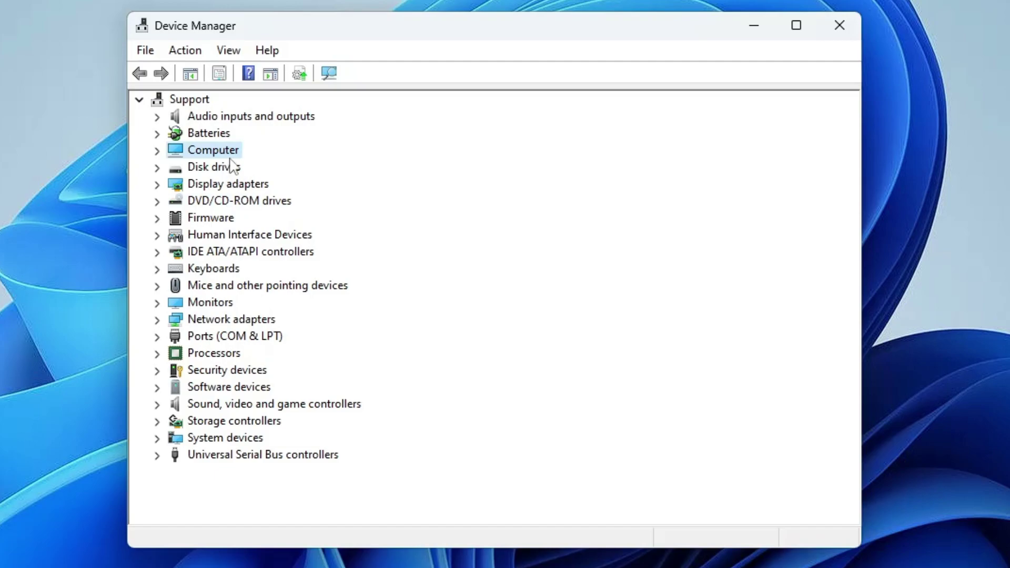
Turn on View > Show hidden devices in the device tree.
left_click(229, 53)
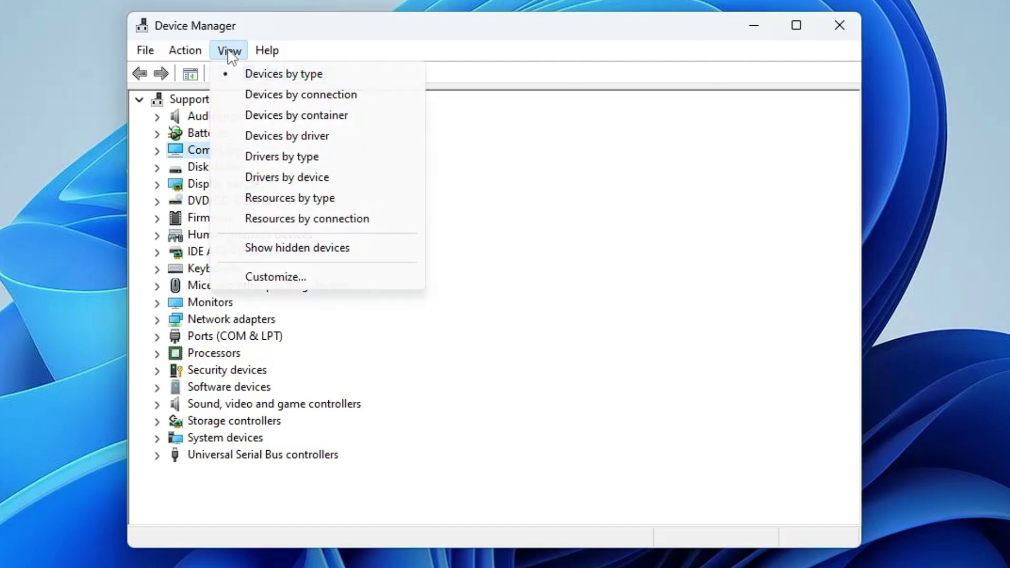
left_click(282, 255)
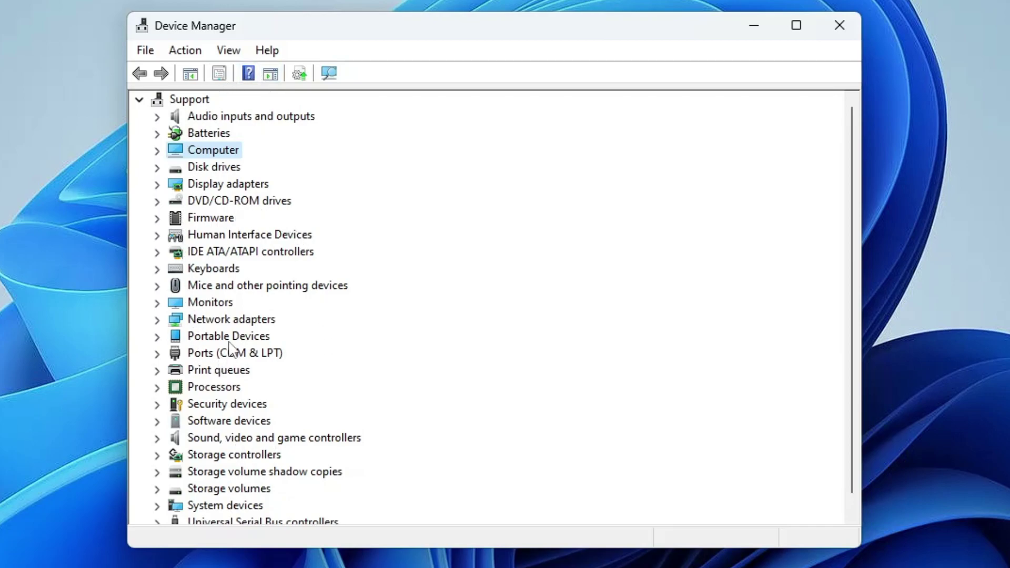
scroll(229, 347, "down", 1)
scroll(230, 347, "up", 1)
Run Action > Scan for hardware changes to refresh the device tree.
left_click(227, 168)
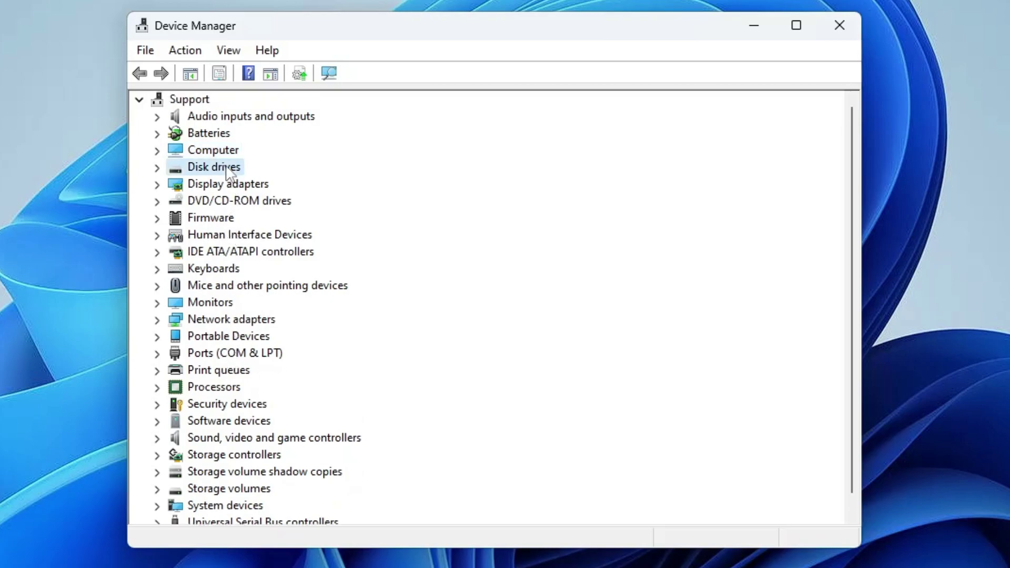
left_click(186, 50)
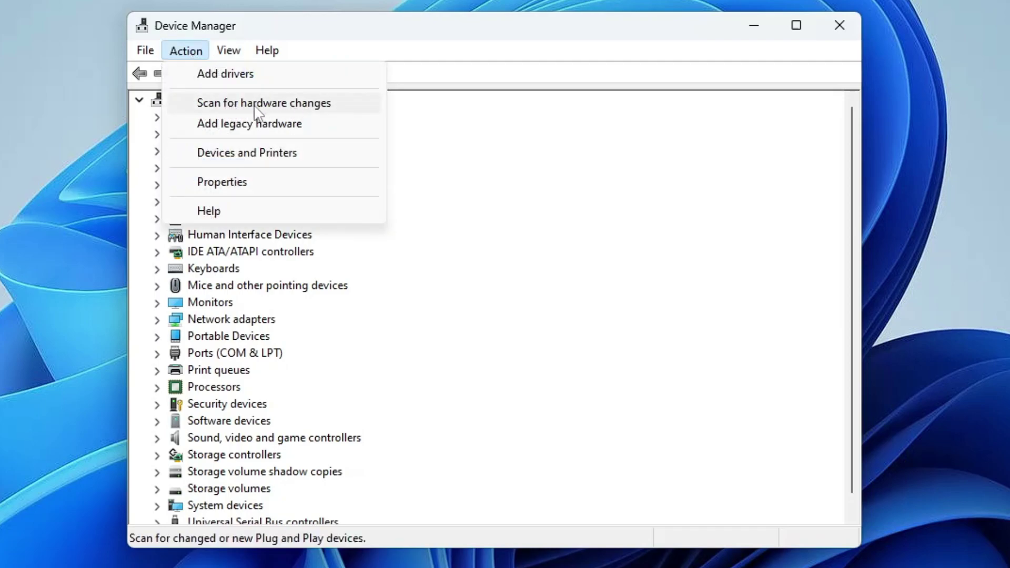
left_click(298, 107)
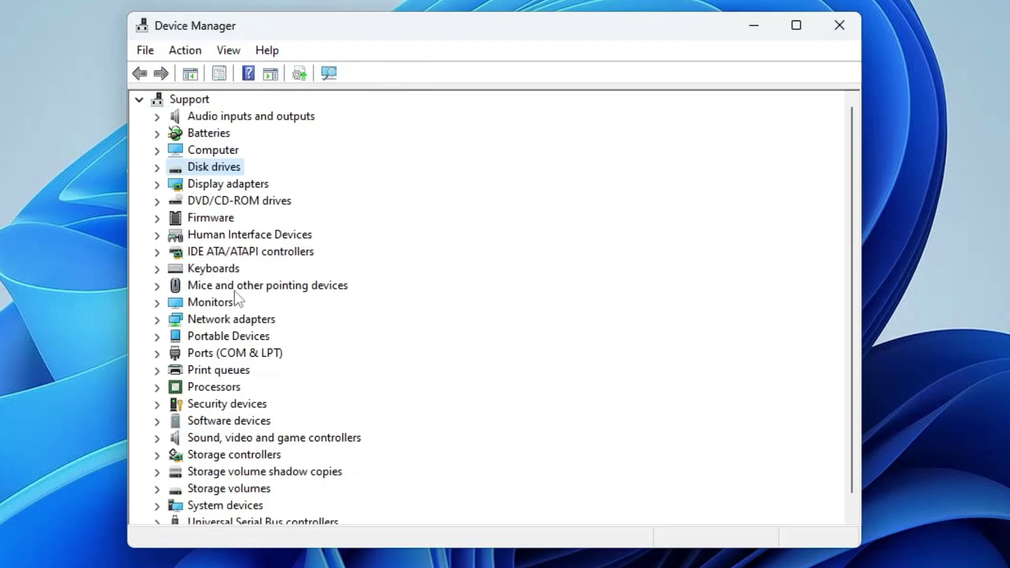
scroll(280, 302, "down", 1)
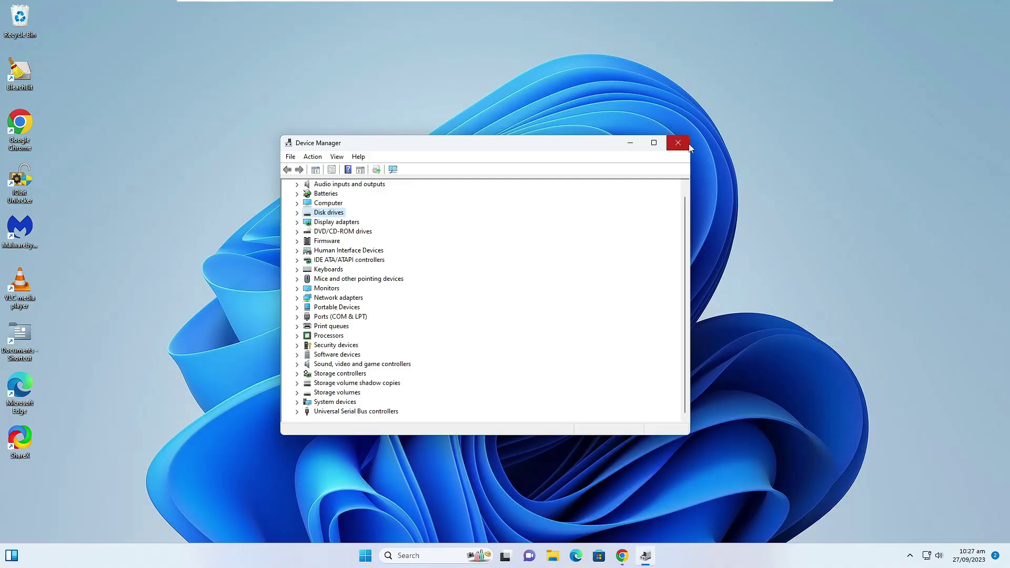
Close Device Manager and launch Command Prompt as administrator, accepting the UAC prompt.
left_click(688, 143)
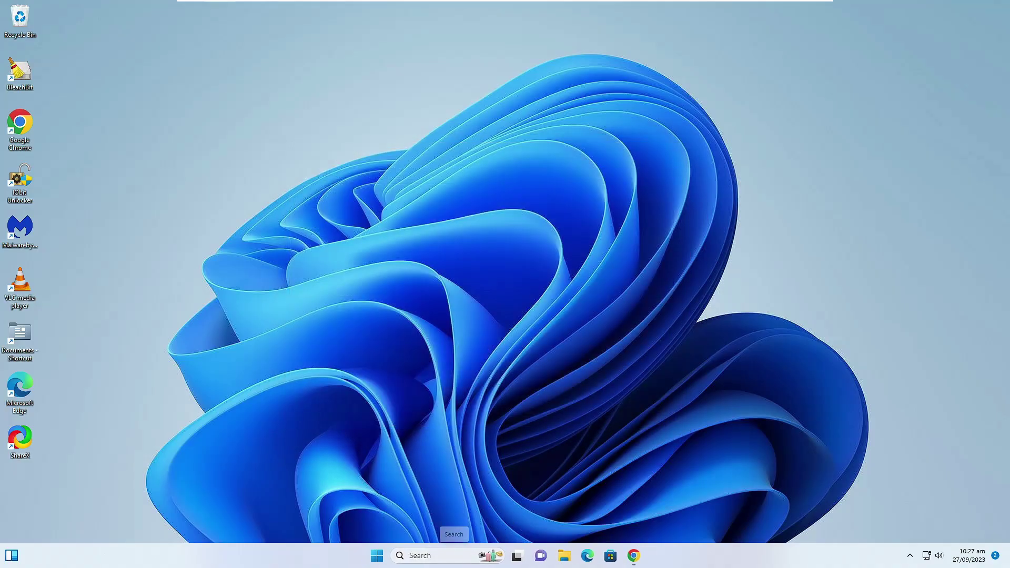
left_click(420, 555)
type("cmd")
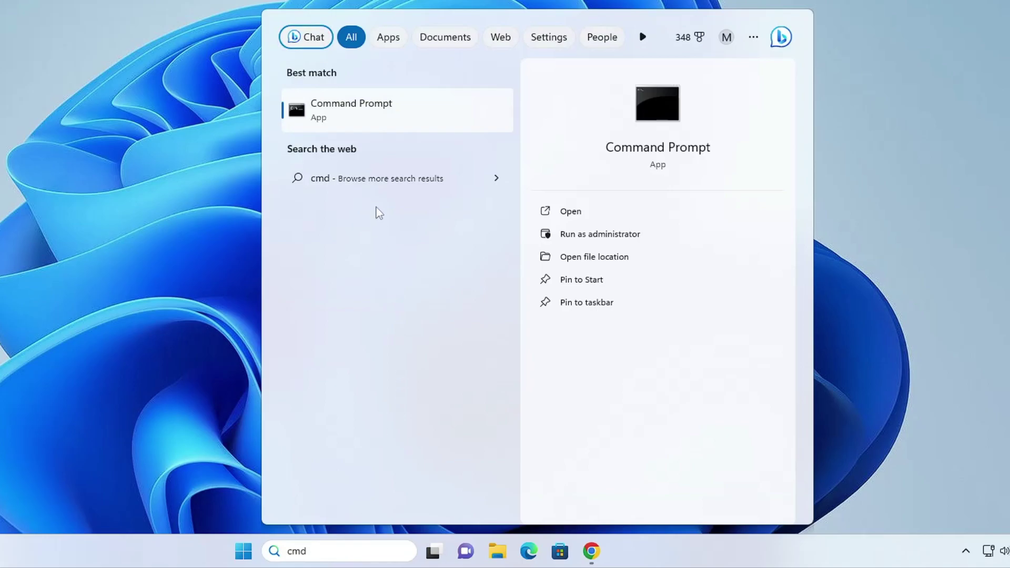
right_click(364, 115)
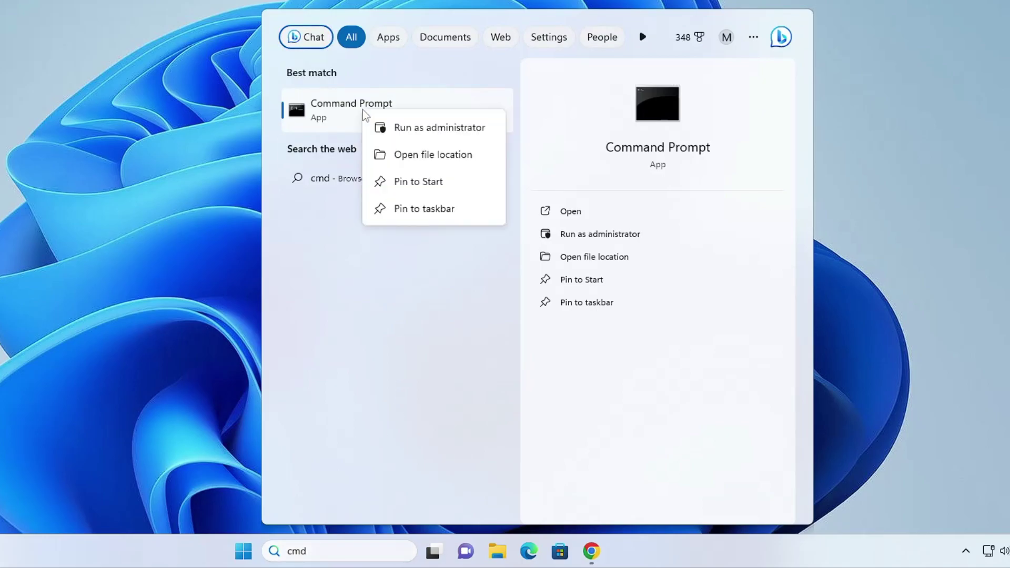
left_click(445, 129)
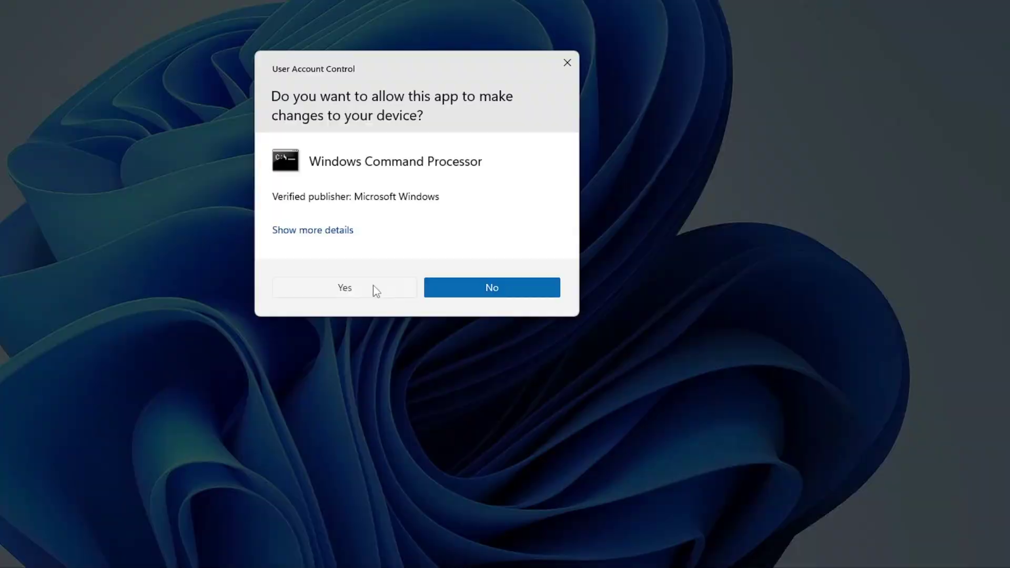
left_click(374, 287)
Resize the console, then paste and run DISM /Online /cleanup-Image /RestoreHealth.
left_click_drag(548, 111, 429, 108)
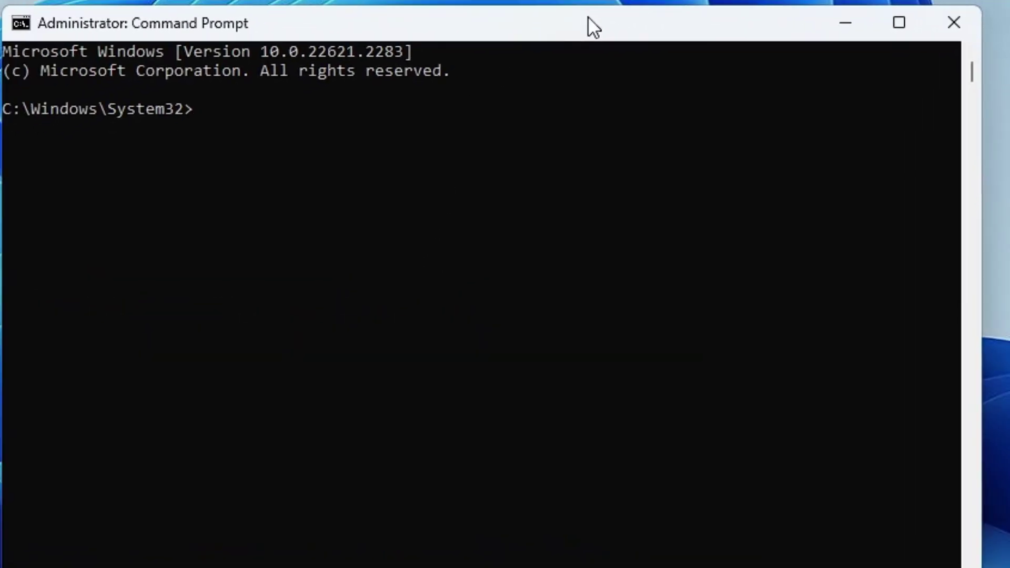
left_click_drag(588, 16, 623, 23)
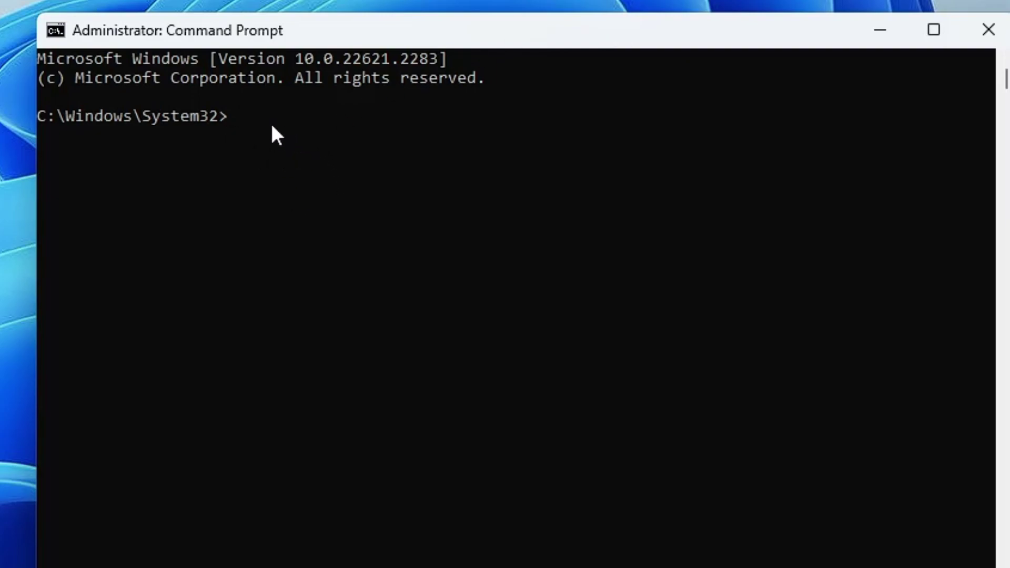
type("DISM /Online /cleanup-Image /RestoreHealth")
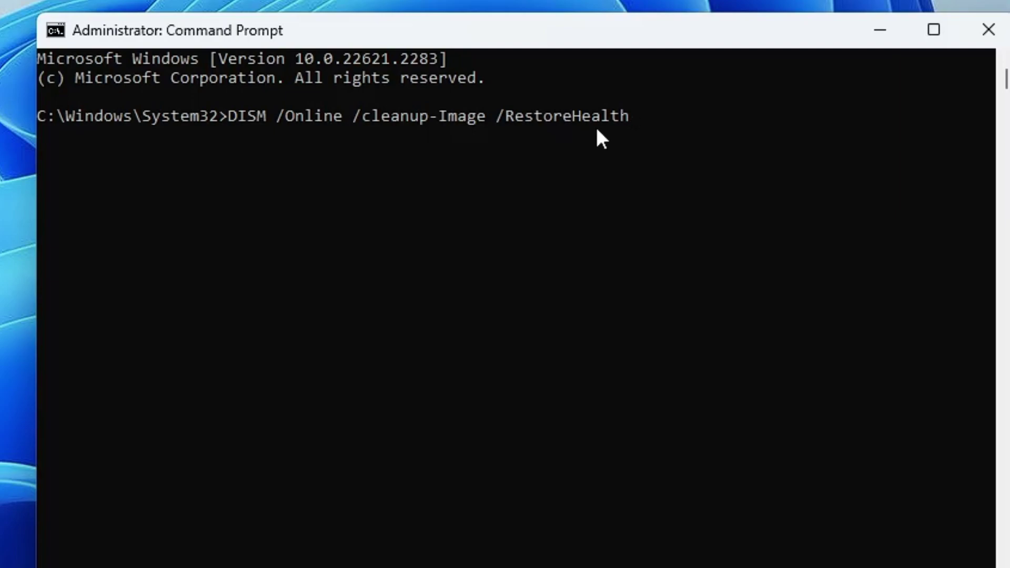
key("Return")
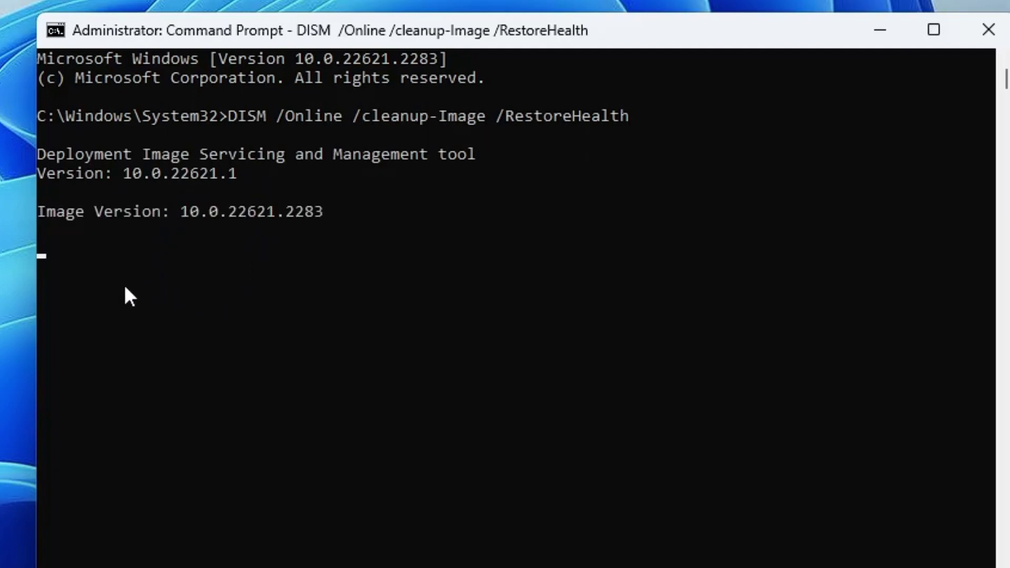
Minimize the console, open Services, and select Bluetooth Audio Gateway Service.
left_click(880, 30)
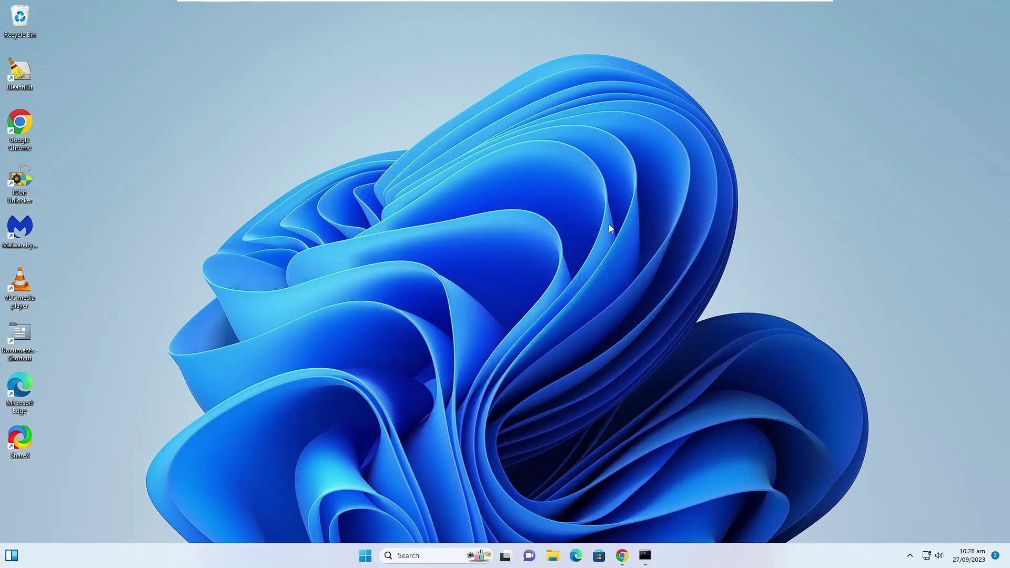
left_click(435, 555)
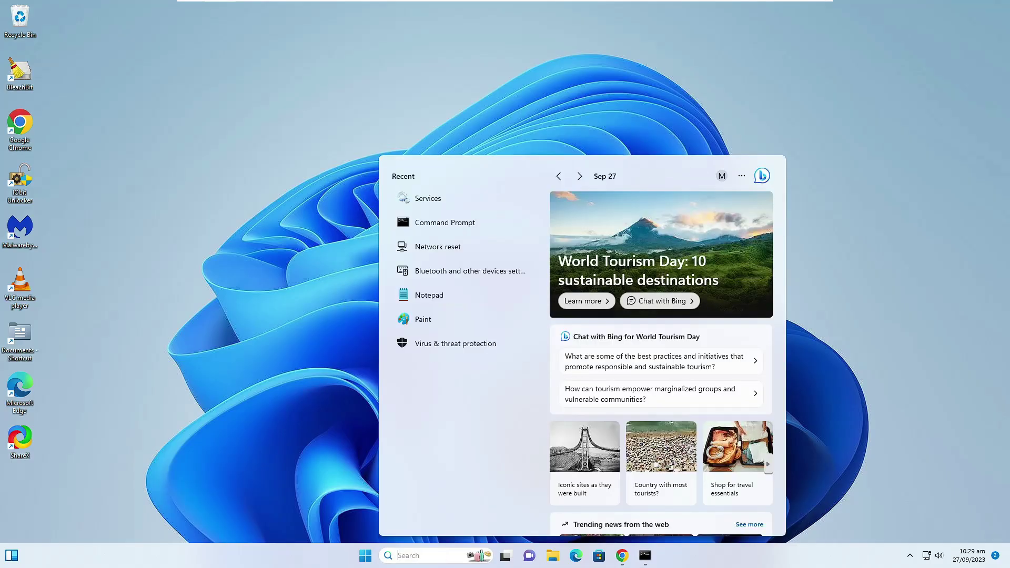
type("servic")
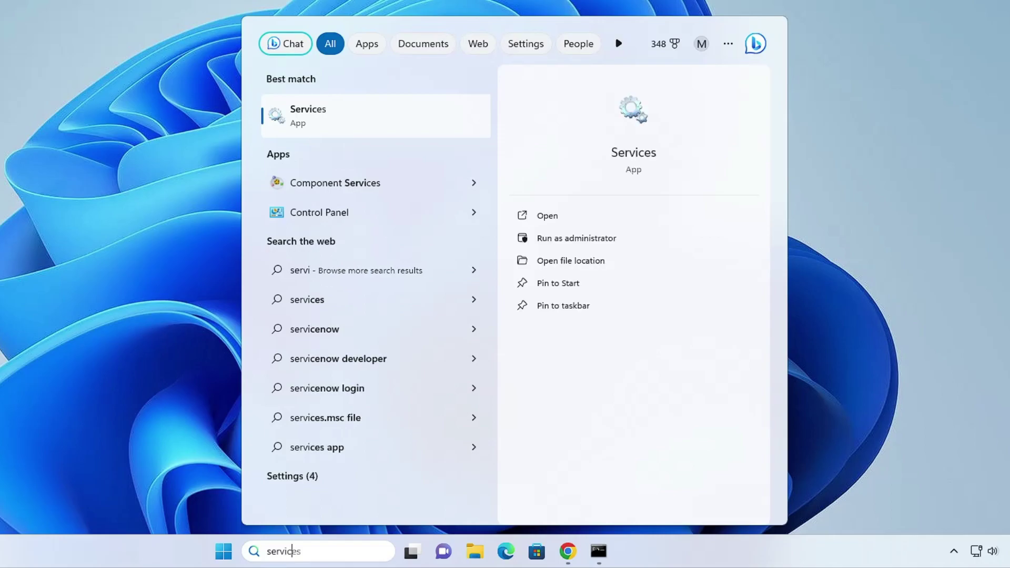
type("es")
left_click(325, 115)
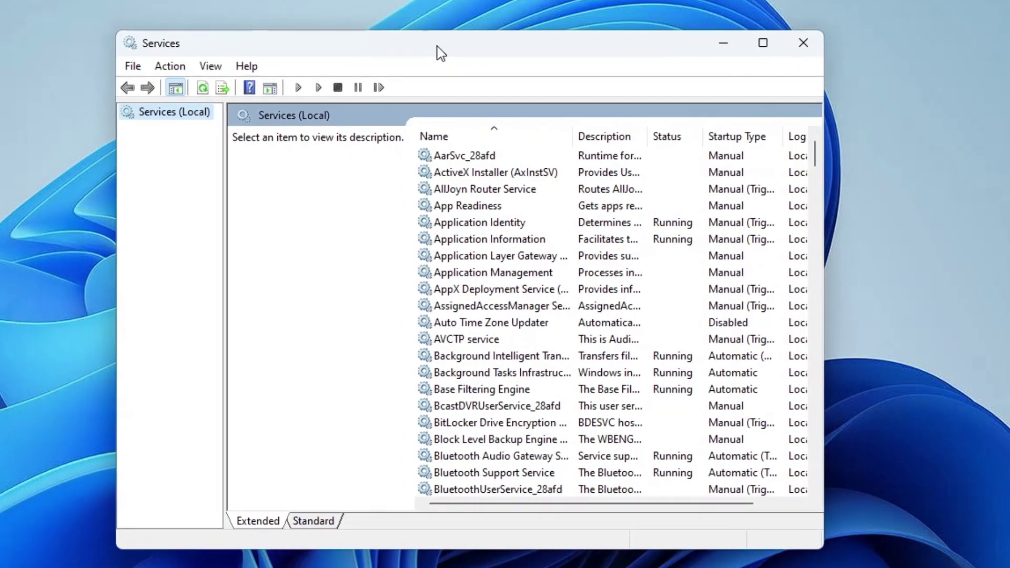
left_click(476, 273)
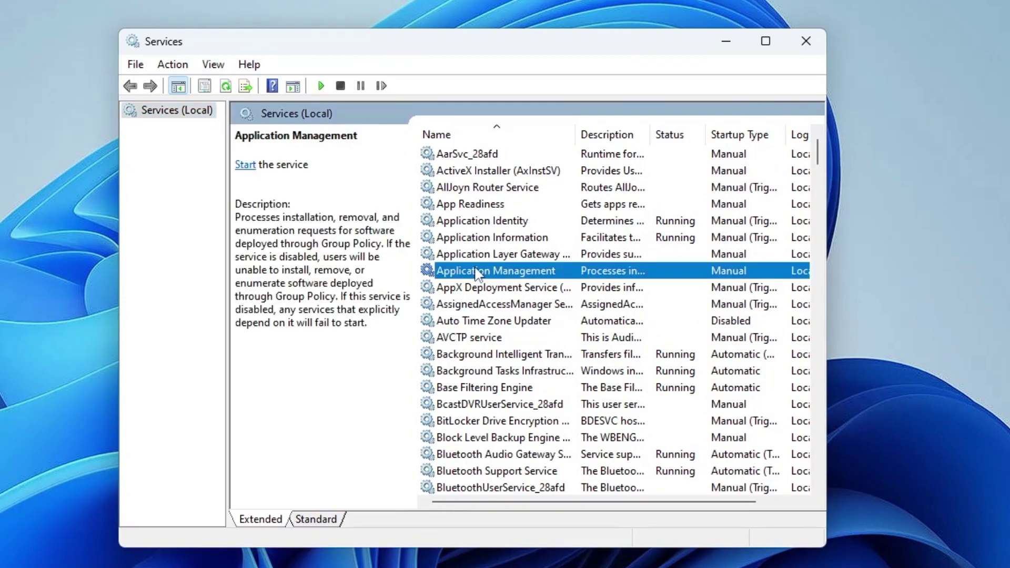
scroll(476, 273, "down", 3)
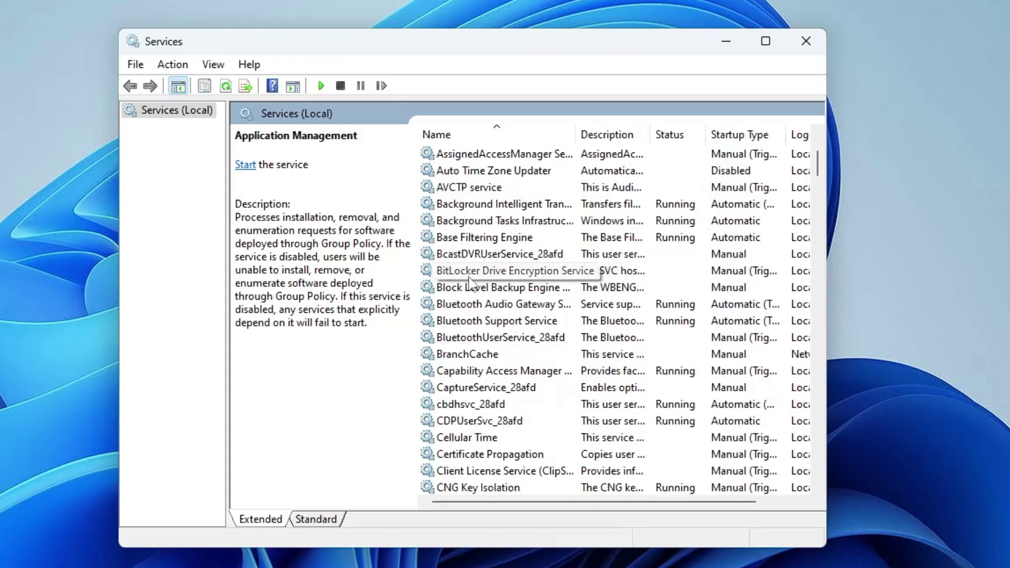
left_click(479, 308)
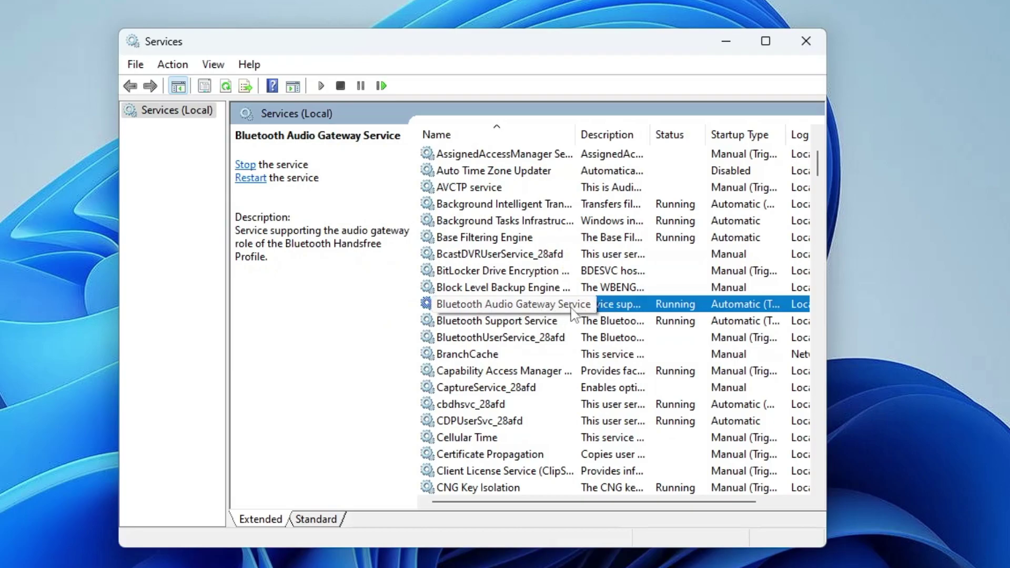
Keep Bluetooth Audio Gateway Service's startup type Automatic and apply it.
double_click(553, 310)
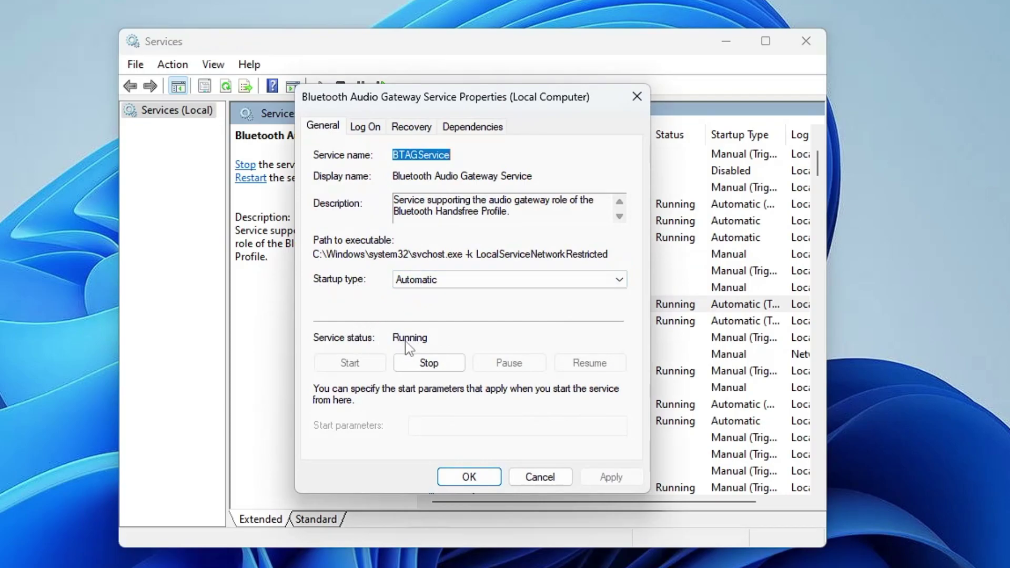
left_click(419, 284)
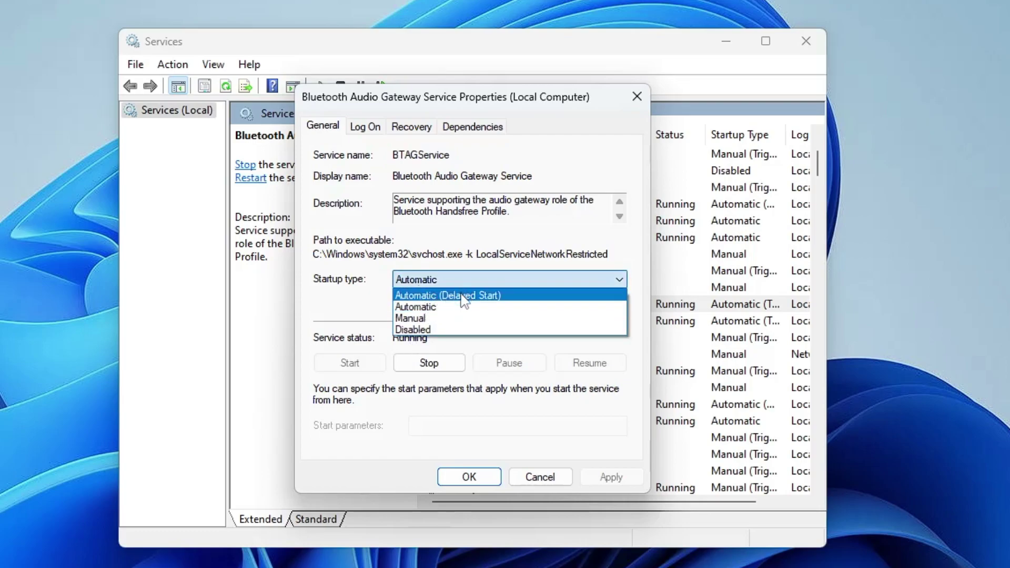
left_click(416, 309)
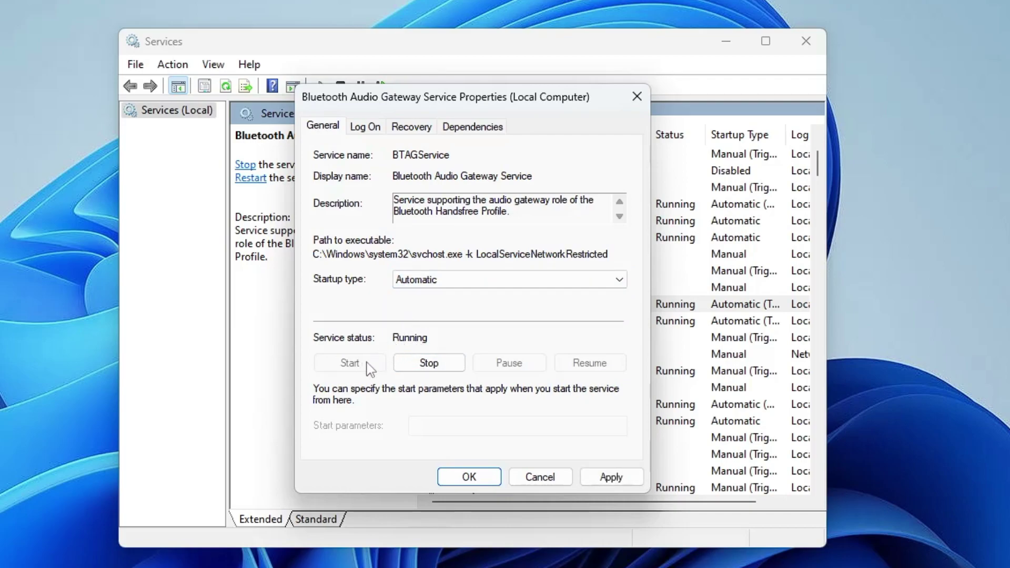
left_click(612, 477)
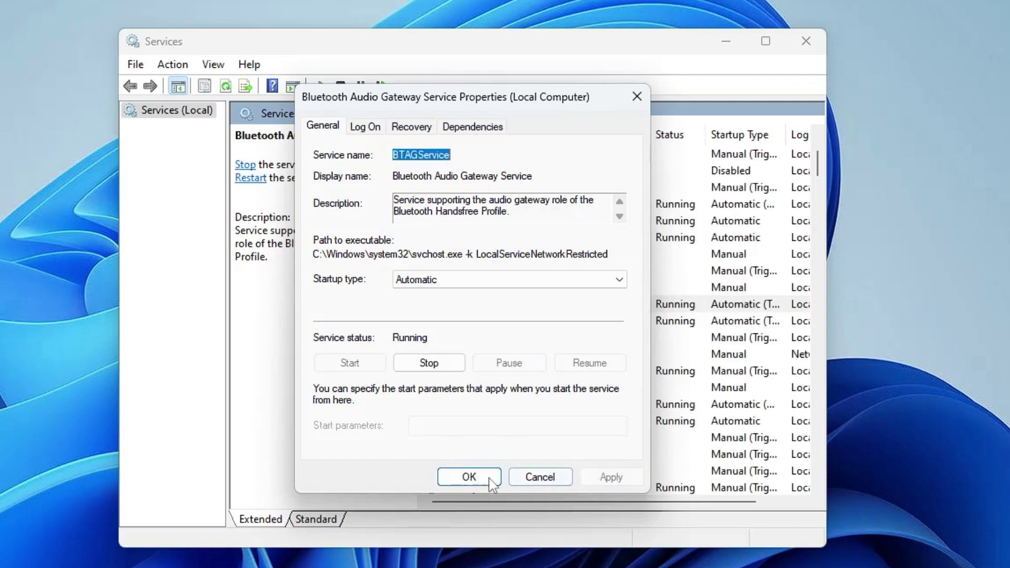
left_click(468, 477)
Check Bluetooth Support Service's properties and close them unchanged.
left_click(490, 324)
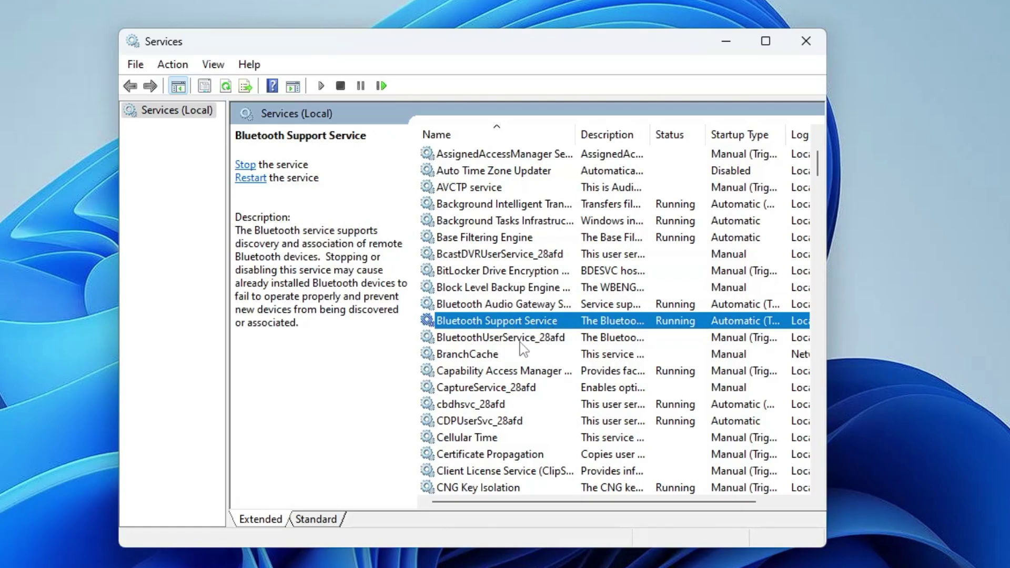
double_click(528, 321)
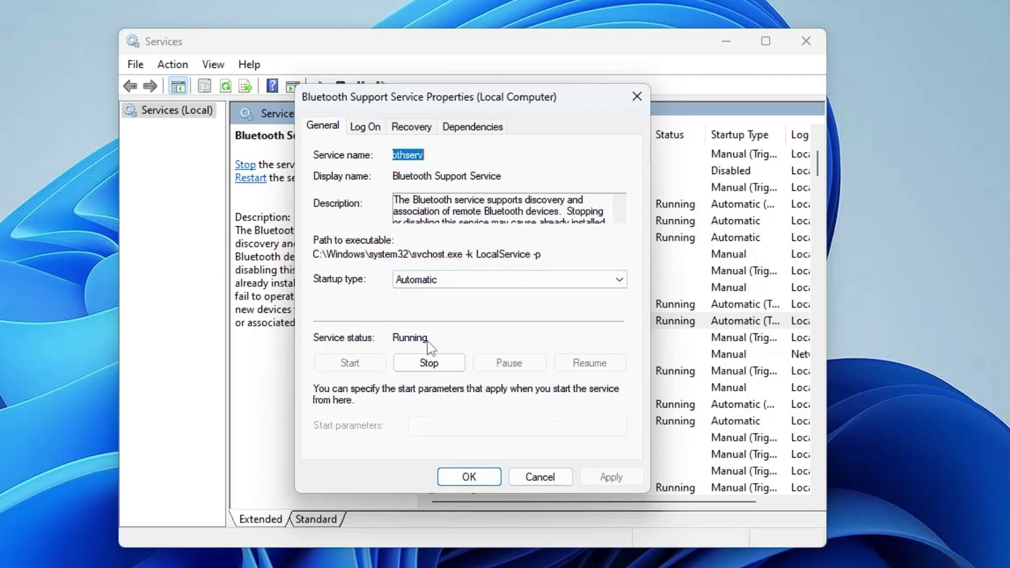
left_click(489, 478)
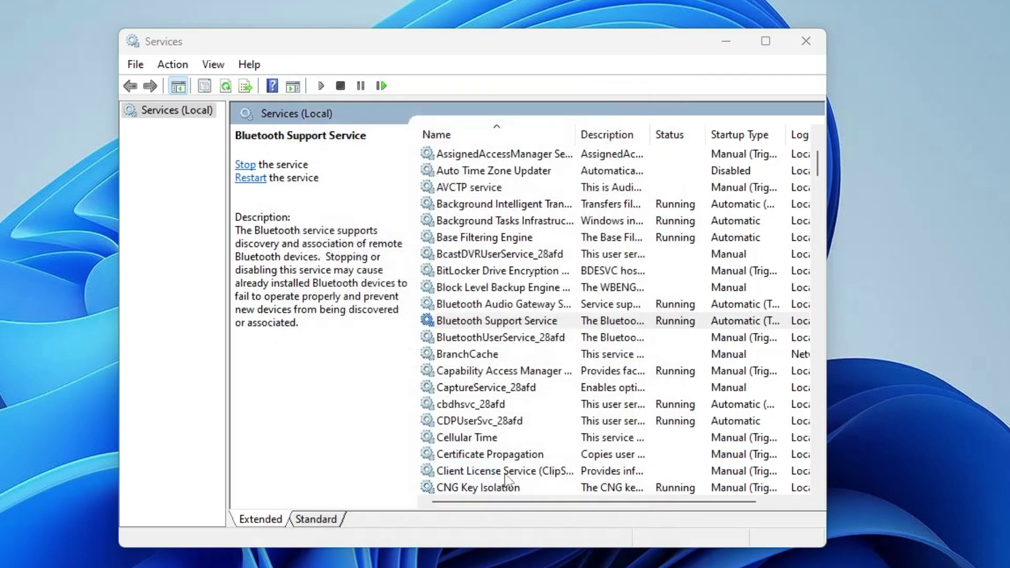
left_click(806, 42)
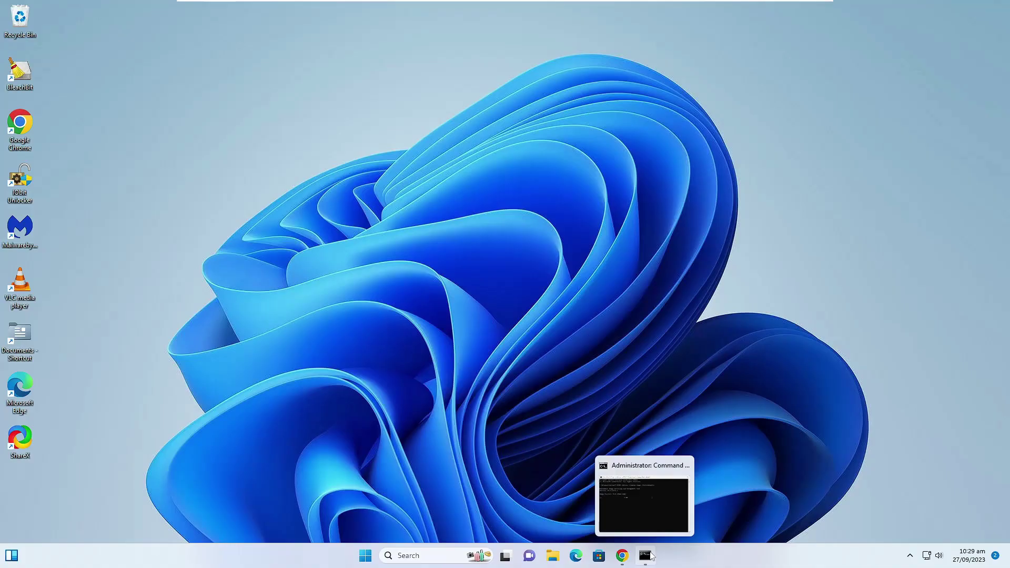
left_click(646, 555)
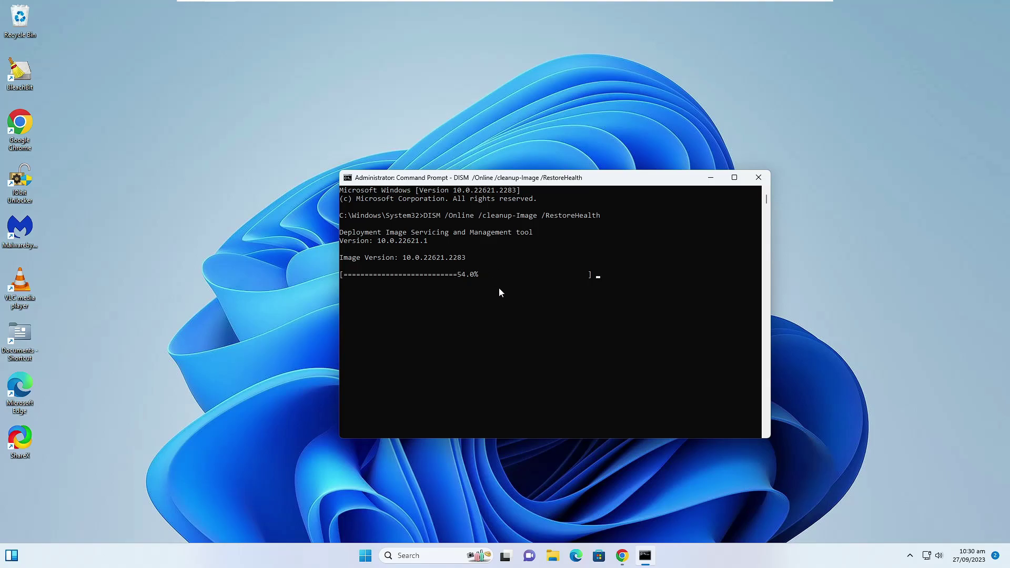
left_click(713, 178)
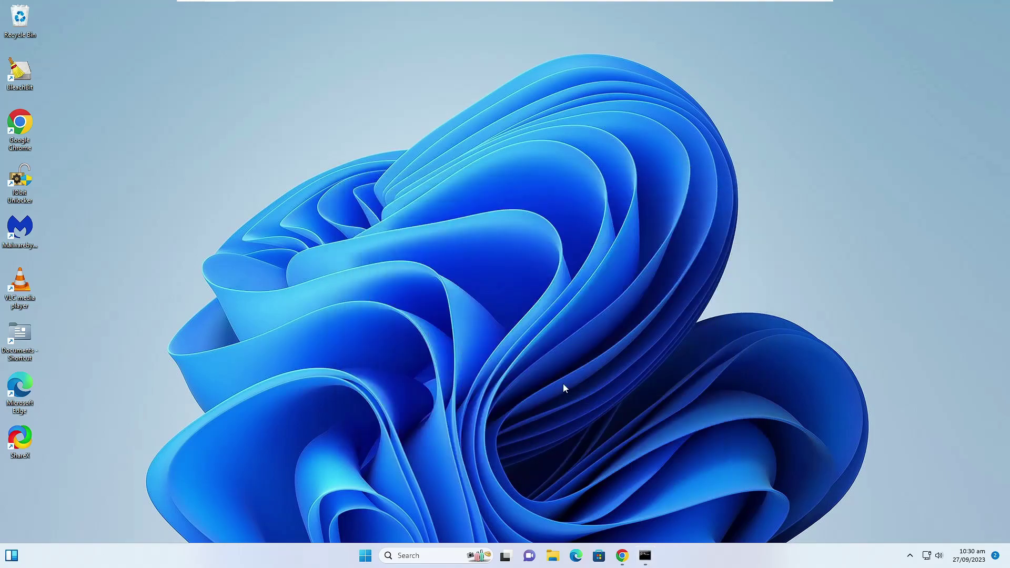
Browse File Explorer from This PC through Local Disk (C:) and Windows into System32.
mouse_move(655, 543)
left_click(554, 555)
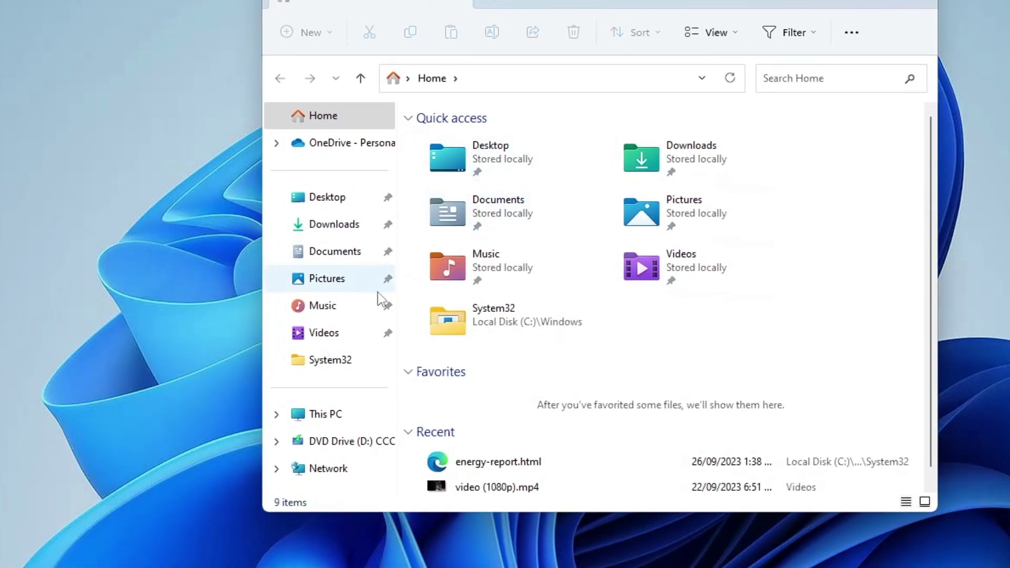
left_click(332, 416)
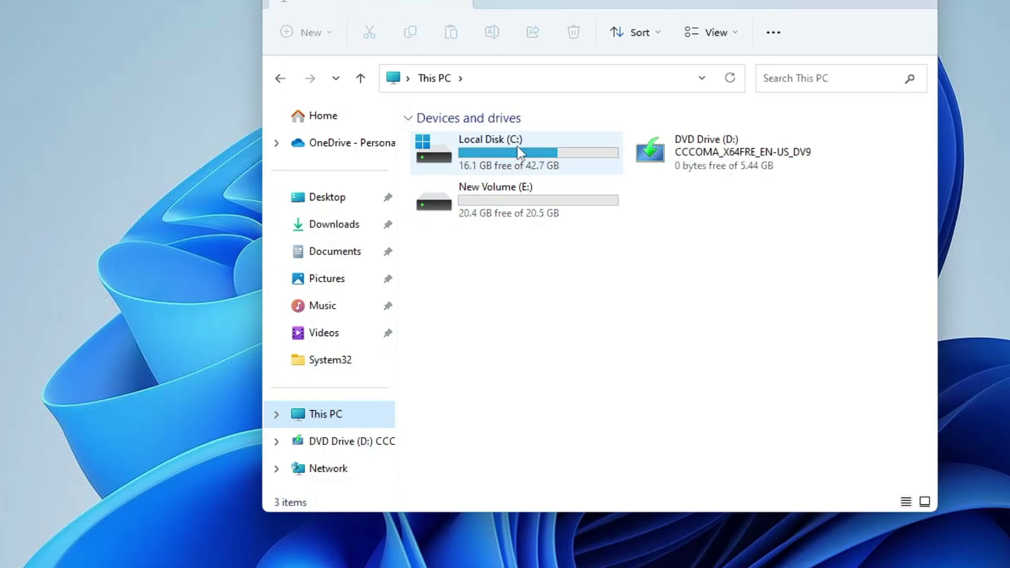
double_click(517, 146)
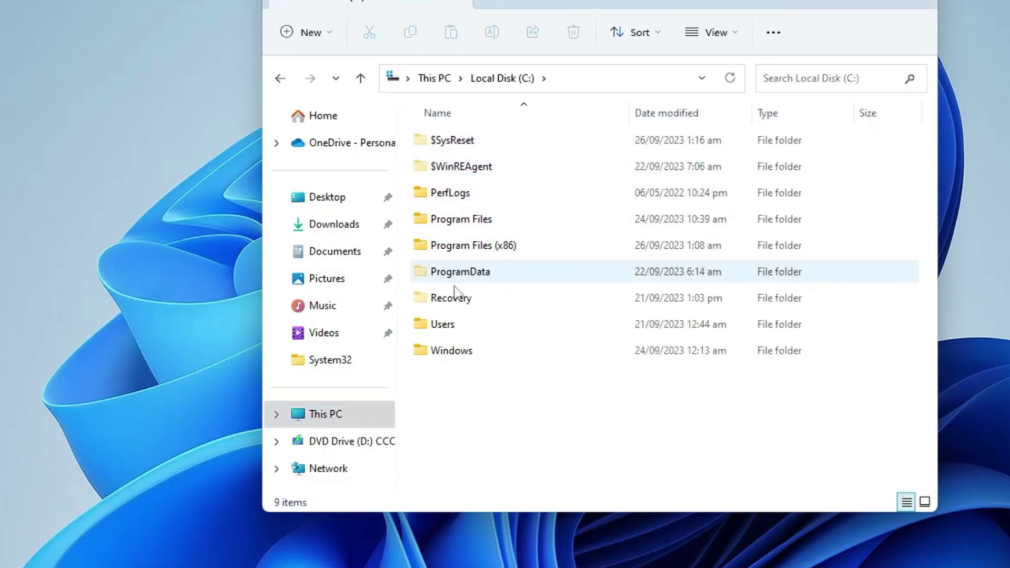
left_click(485, 356)
double_click(481, 363)
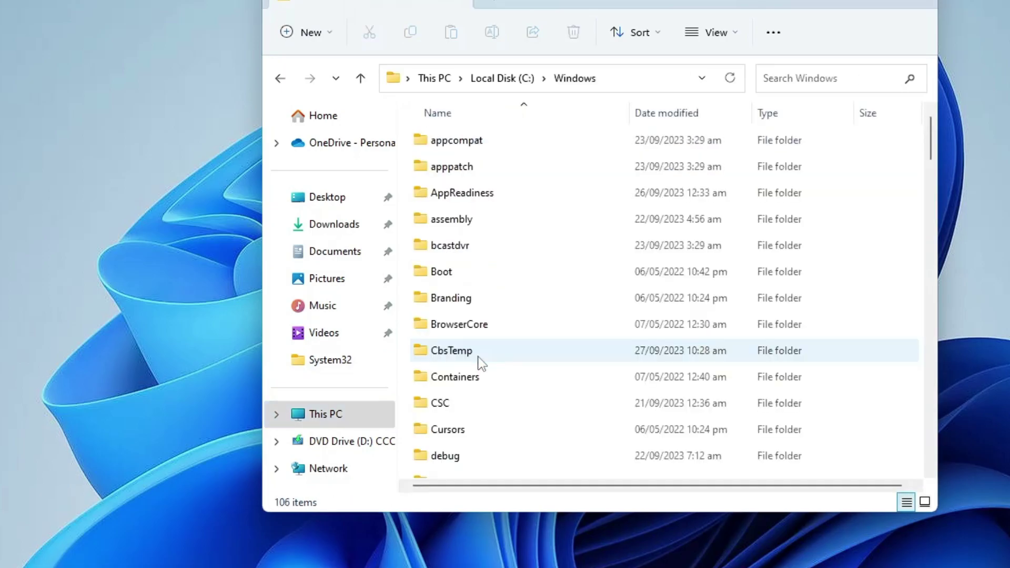
scroll(482, 363, "down", 9)
scroll(482, 363, "down", 11)
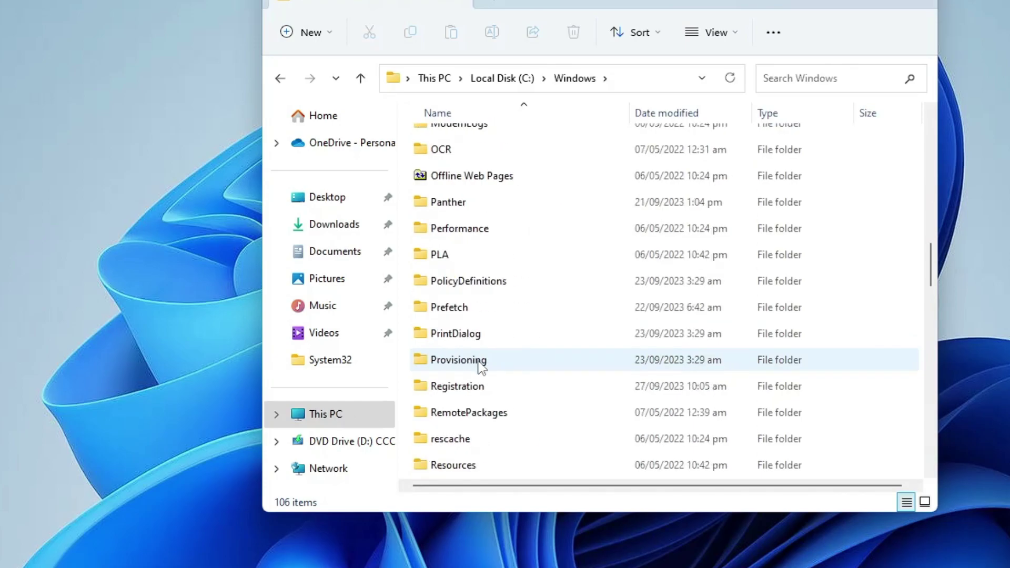
double_click(470, 309)
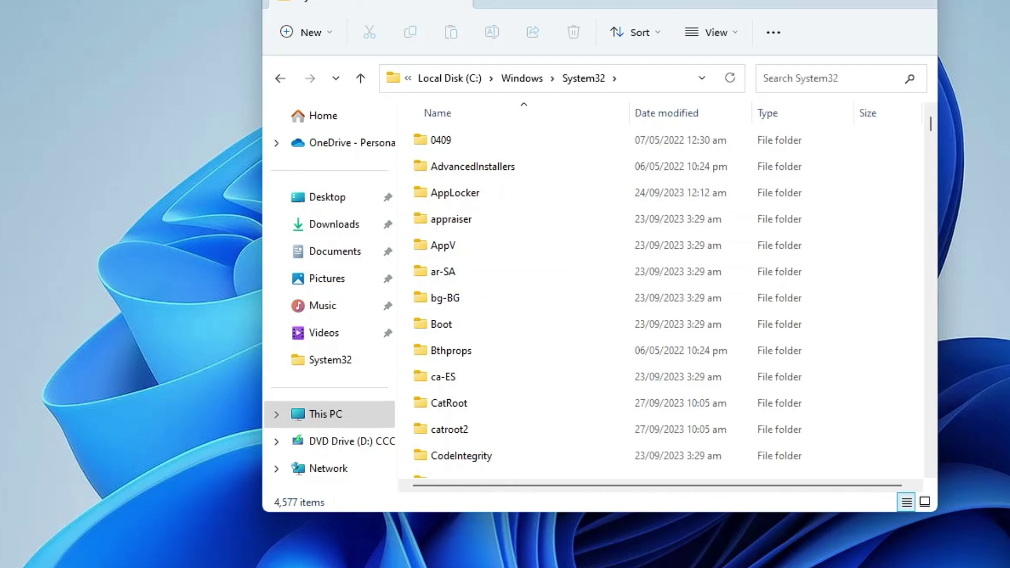
Search System32 for 'fsqui' and send fsquirt.exe to Desktop (create shortcut).
left_click(761, 78)
type("fs")
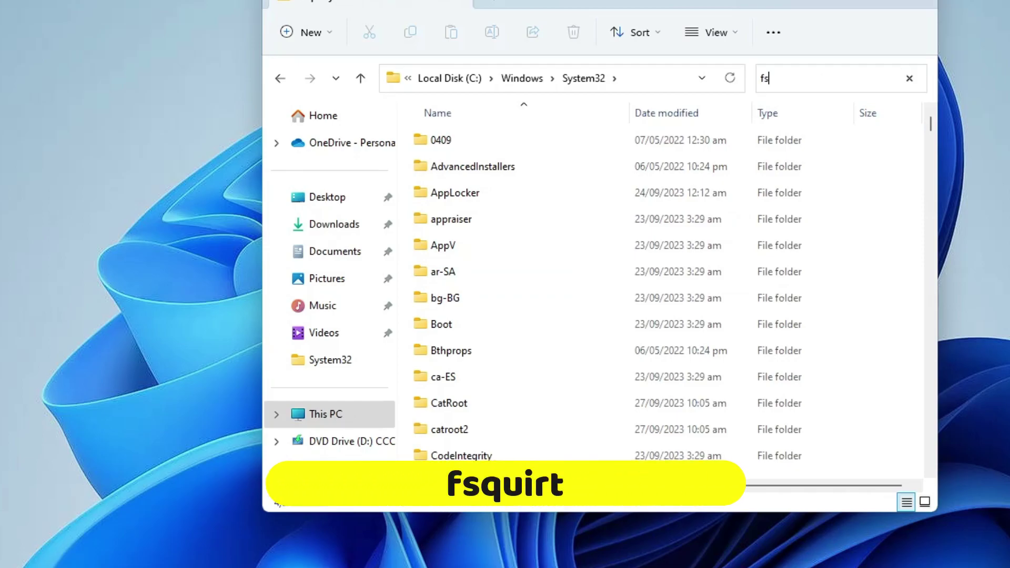
type("qui")
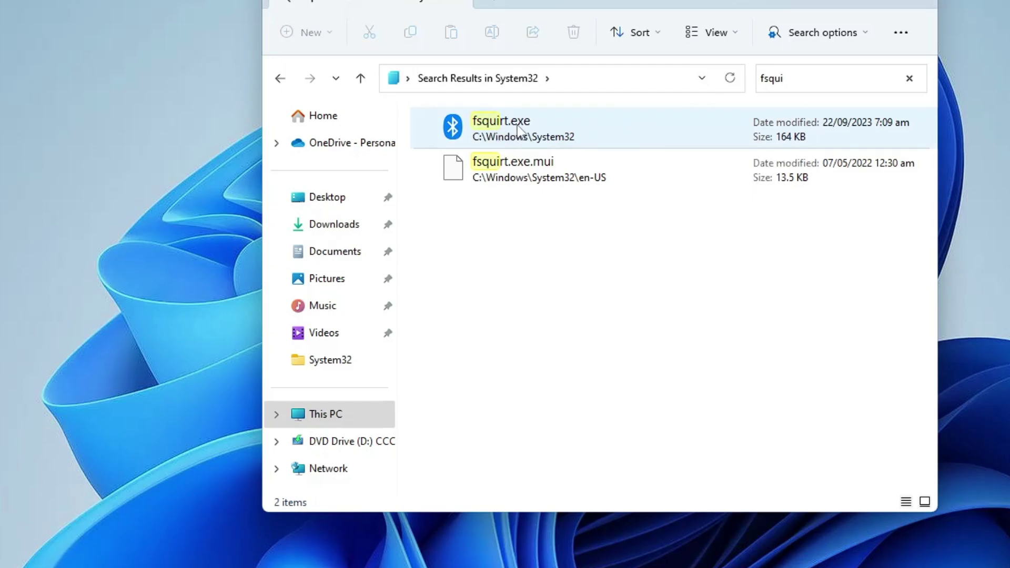
right_click(520, 130)
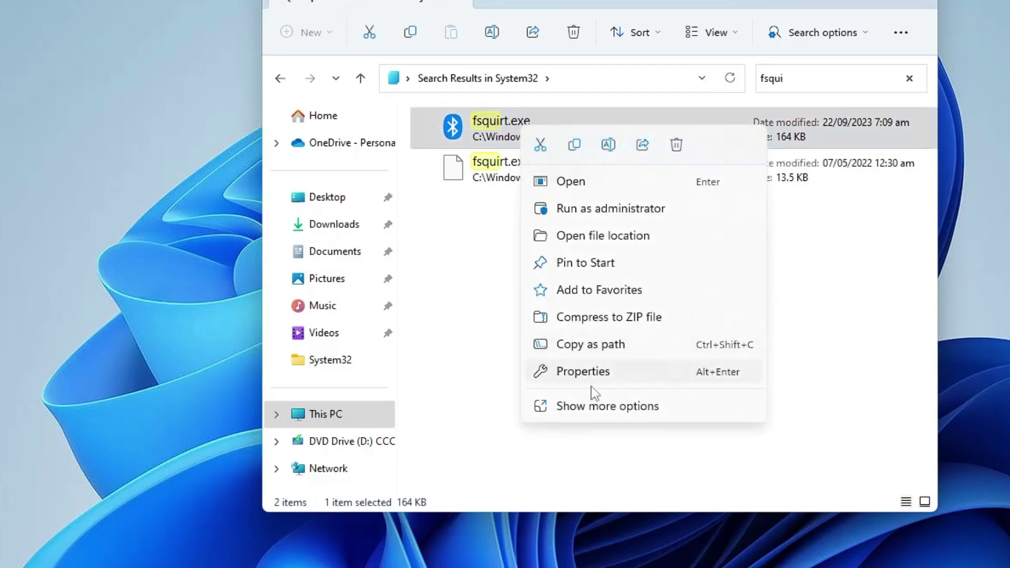
left_click(593, 407)
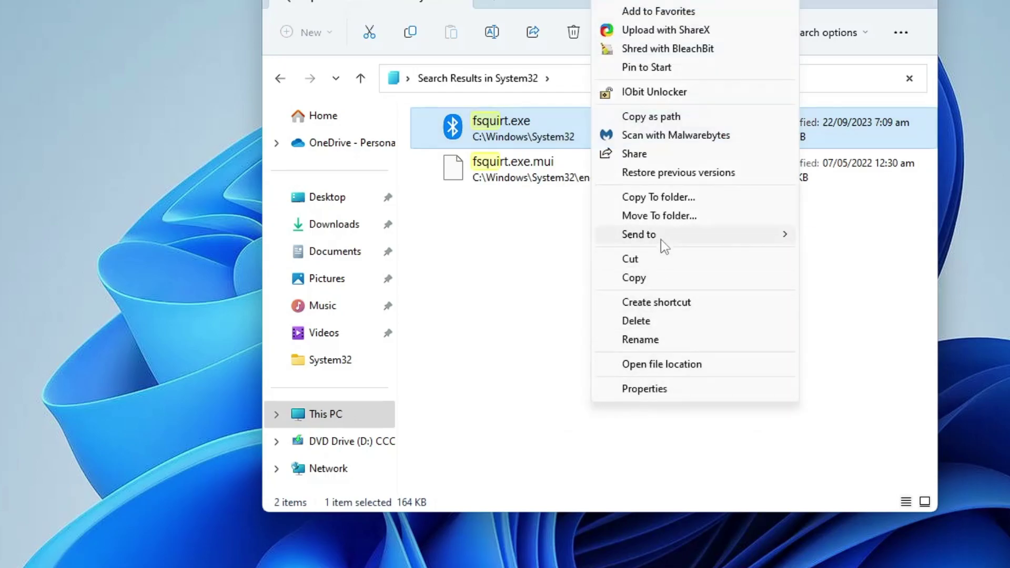
mouse_move(661, 238)
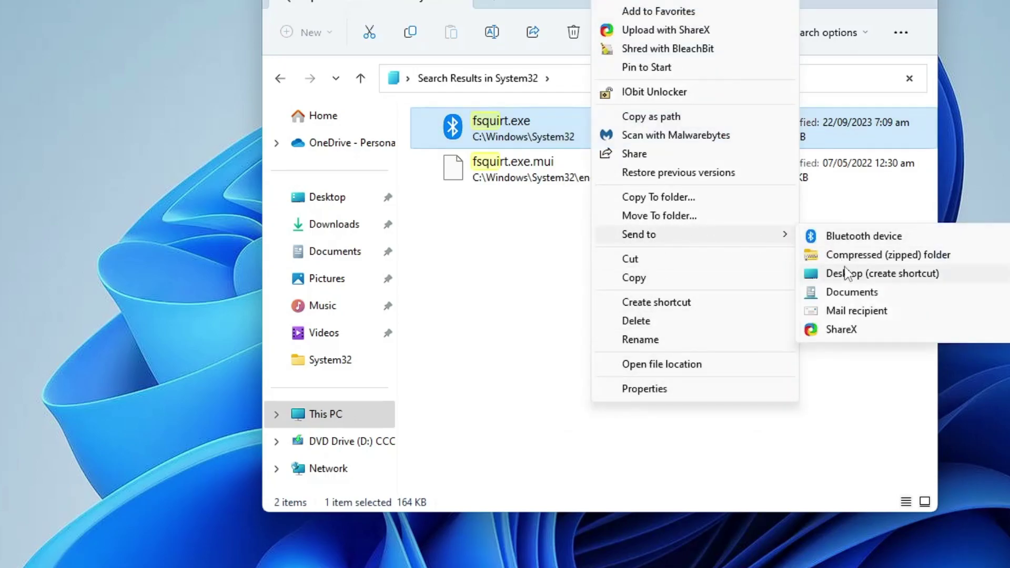
left_click(891, 274)
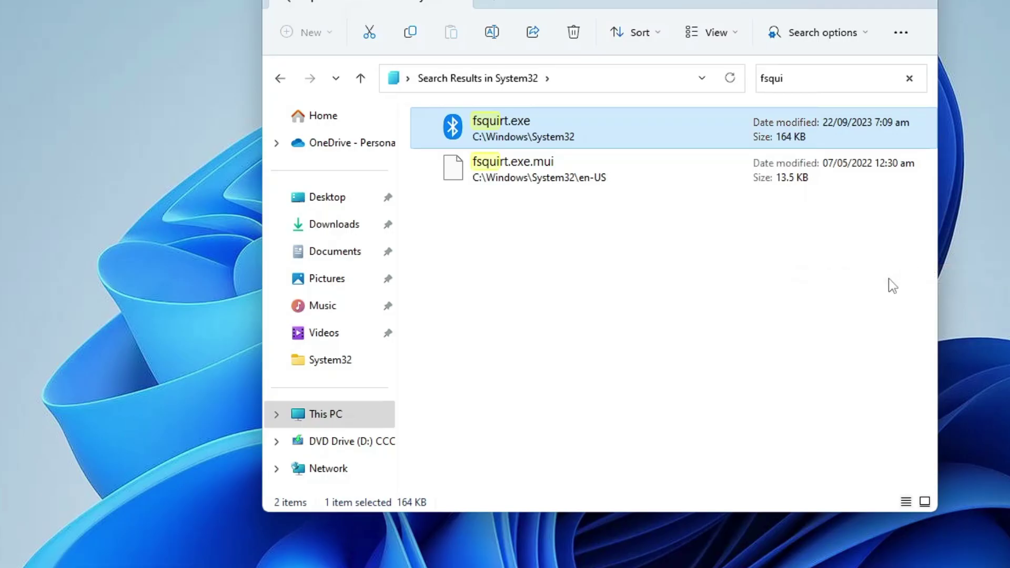
Place the fsquirt shortcut beside the desktop icons and launch Bluetooth File Transfer with it.
left_click(710, 97)
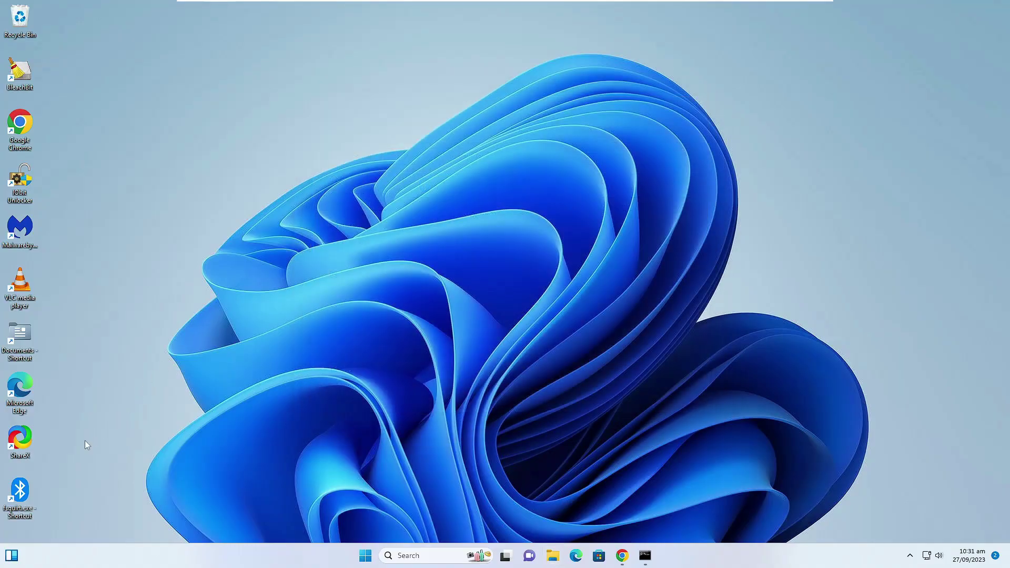
left_click_drag(17, 498, 137, 235)
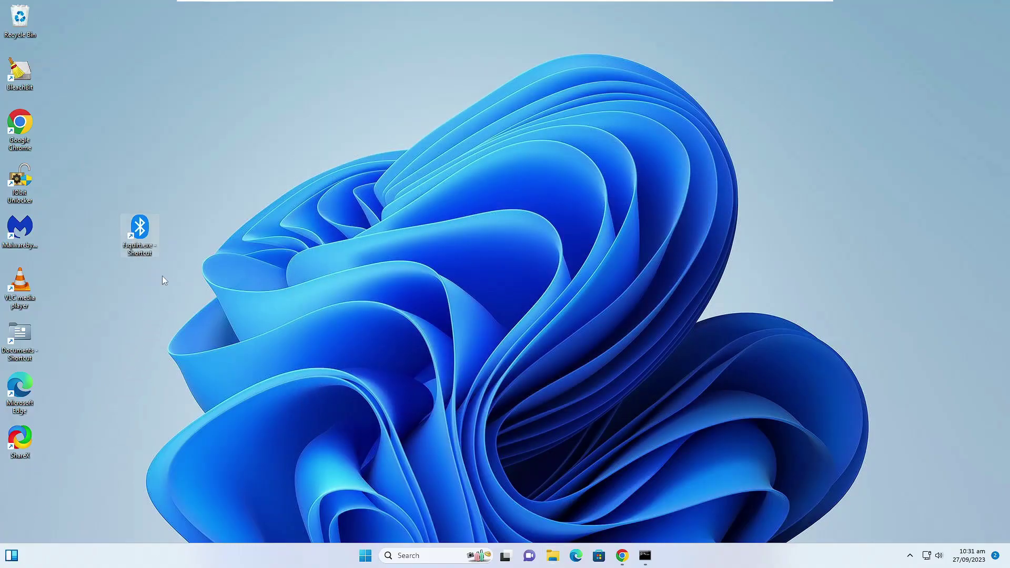
double_click(139, 231)
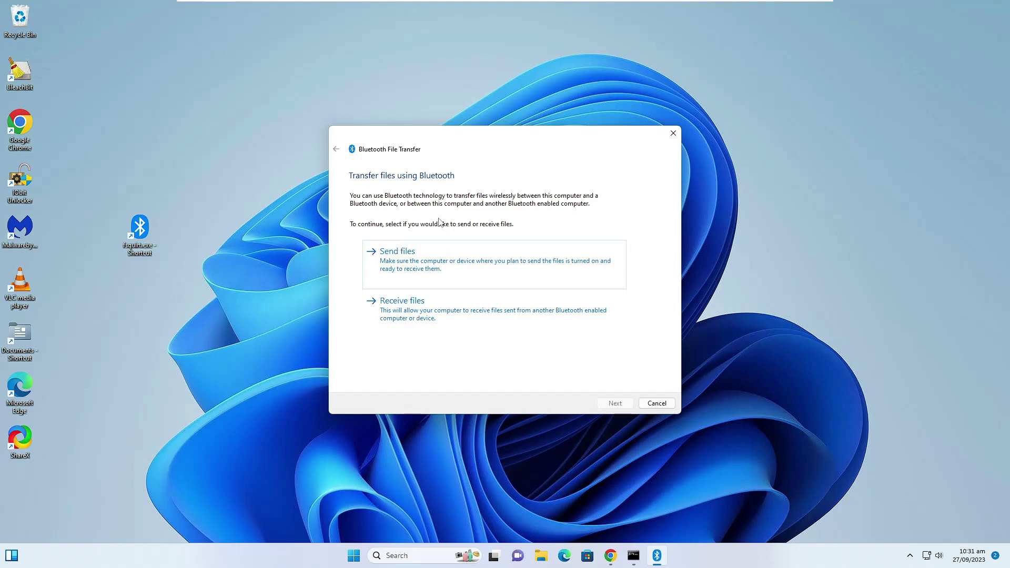
Close the wizard, return to the admin Command Prompt, and run sfc /scannow.
left_click(672, 133)
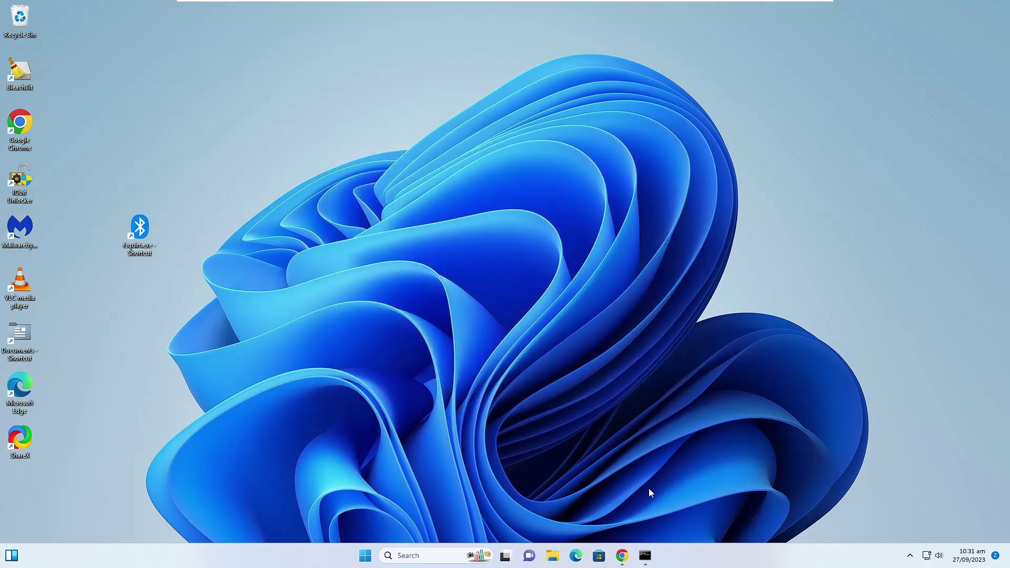
left_click(646, 556)
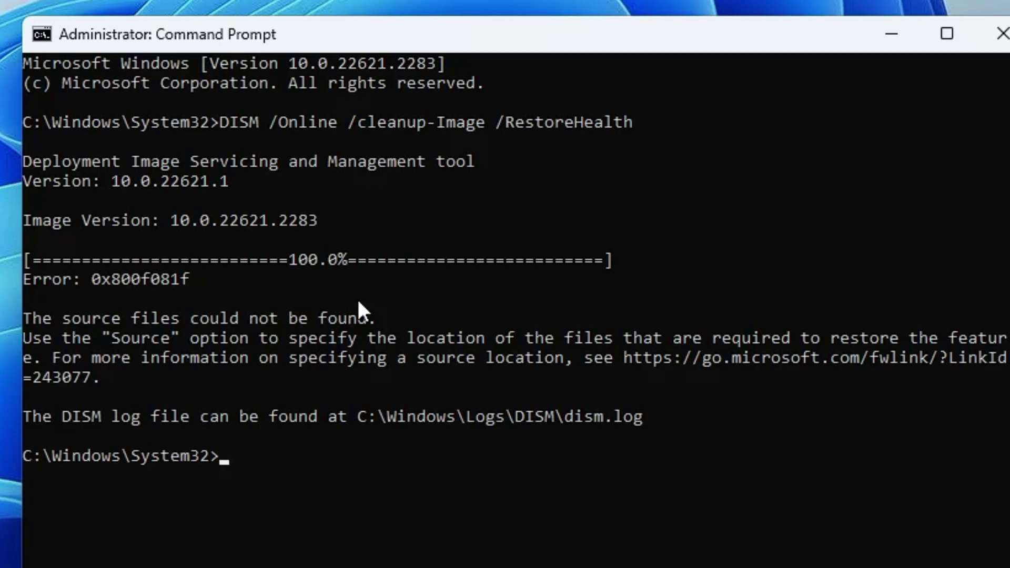
type("sfc /scan")
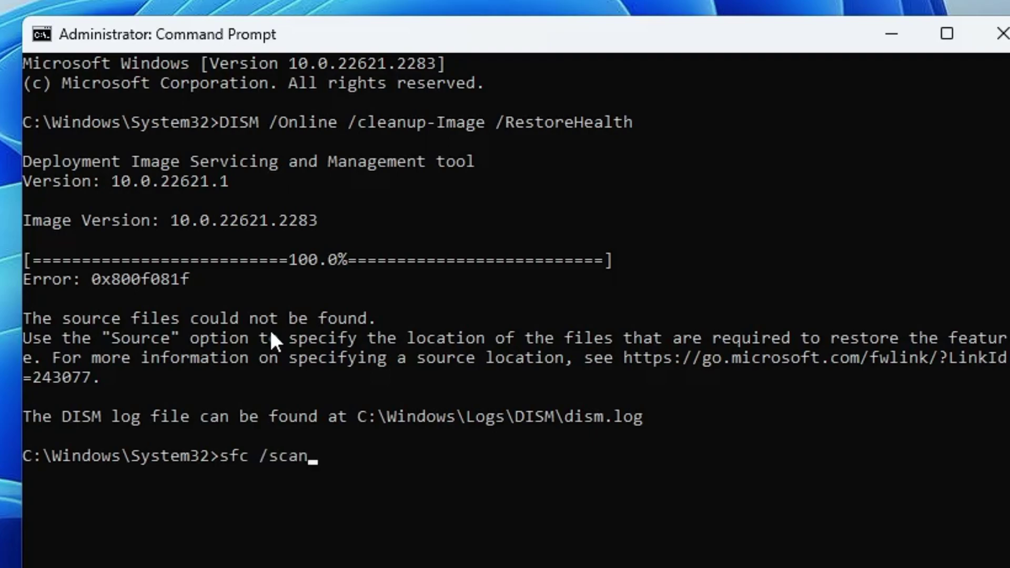
type("now")
key("Return")
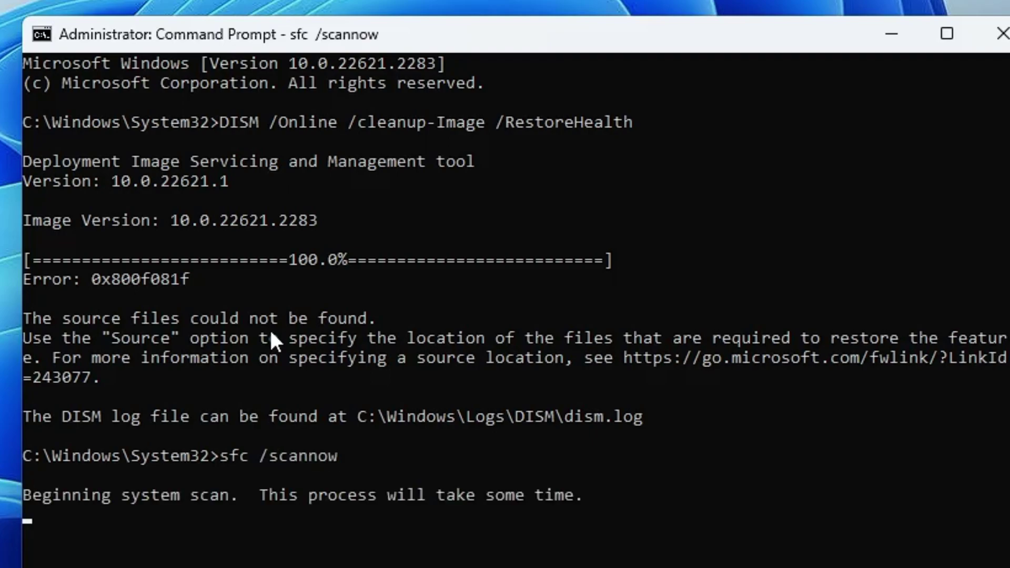
scroll(255, 504, "down", 2)
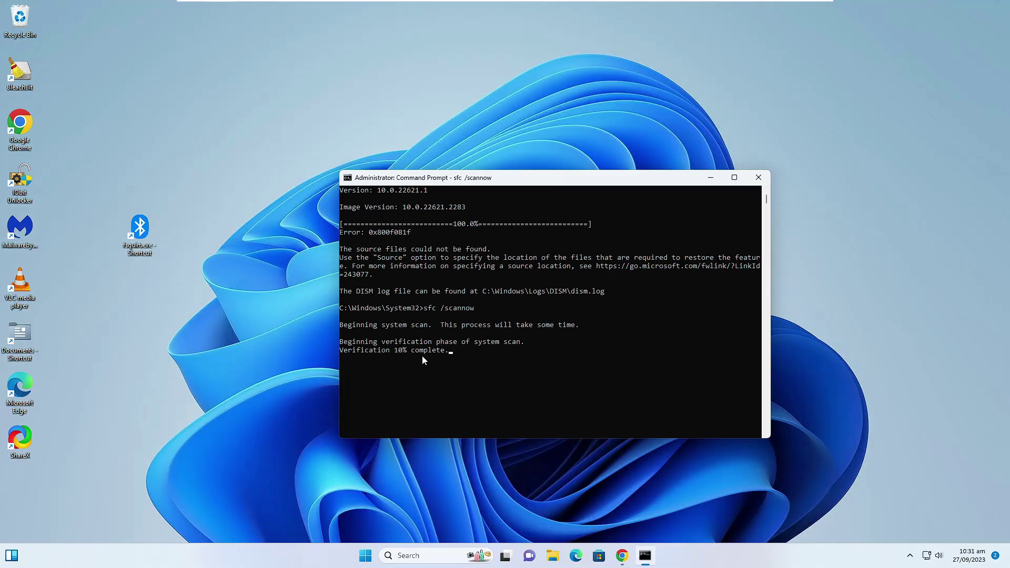
Google 'intel bluetooth driver', open Intel's driver 22.250.0 page, and launch the downloaded installer.
left_click(758, 177)
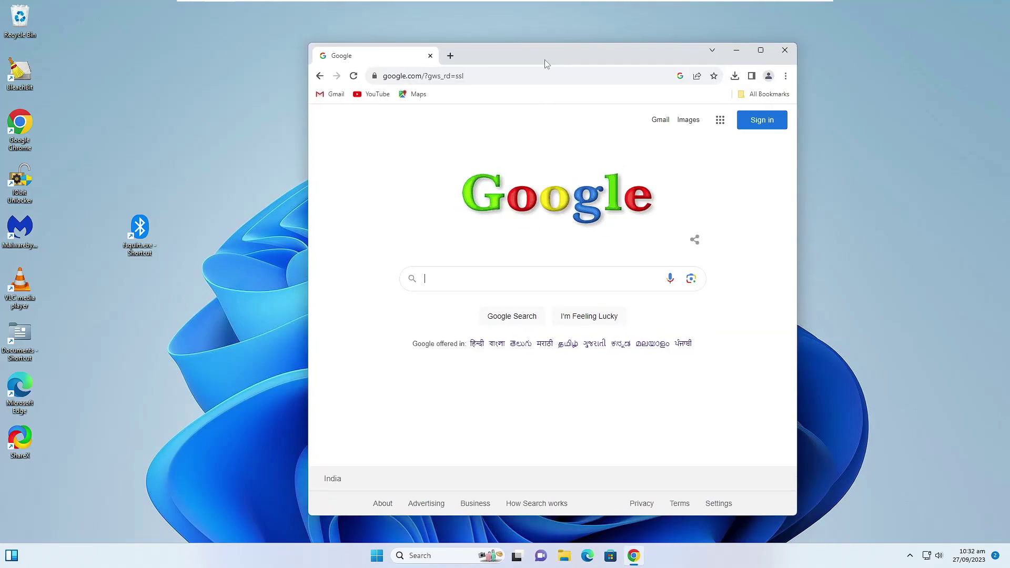
type("intel bluetooth driver")
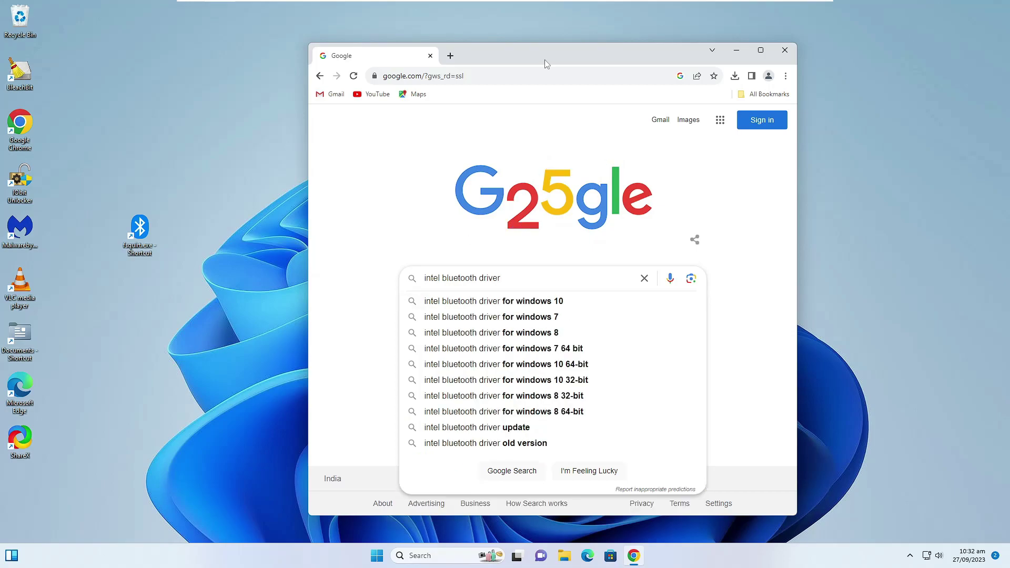
key("Return")
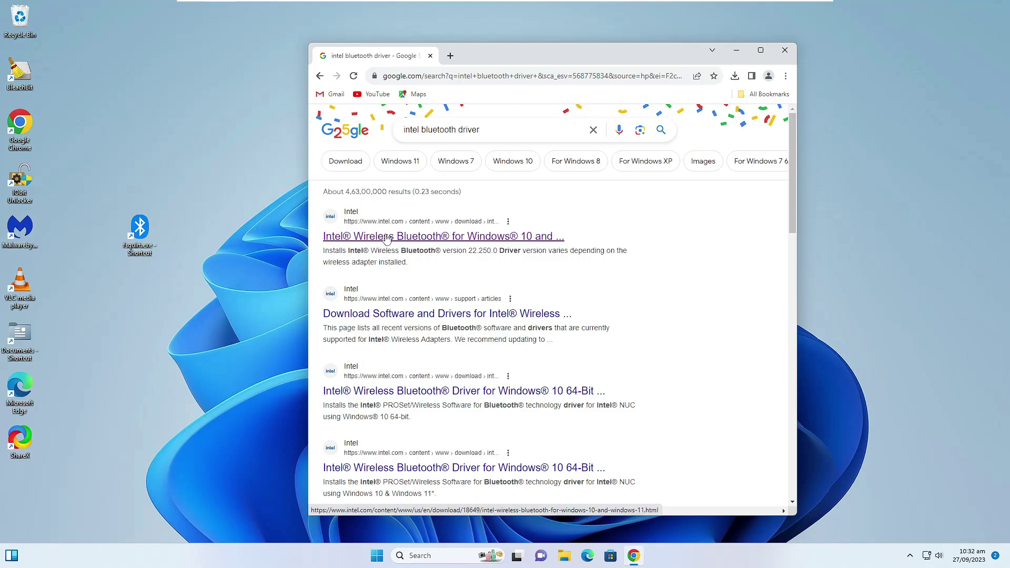
left_click(387, 238)
scroll(402, 277, "down", 5)
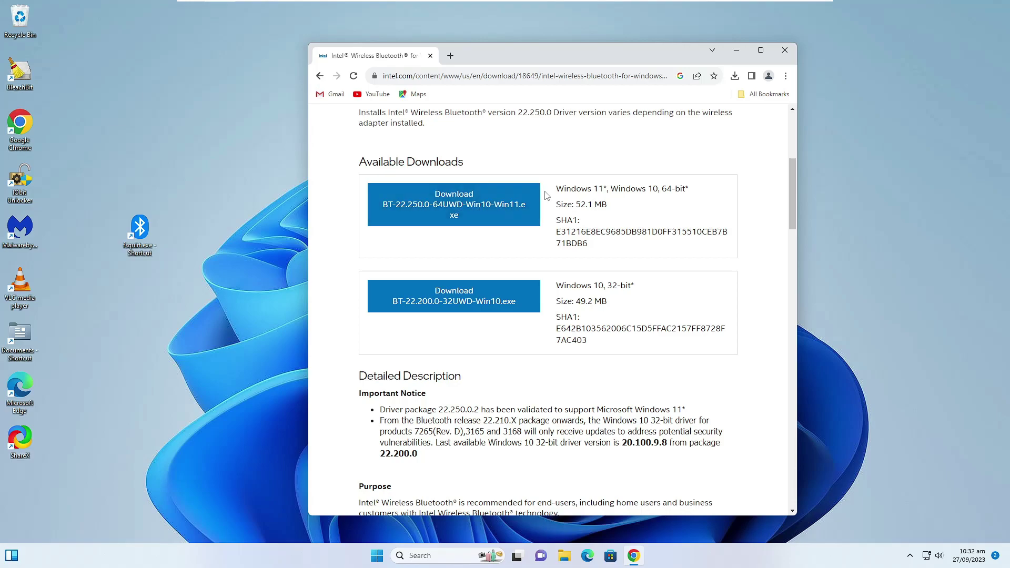
left_click(735, 76)
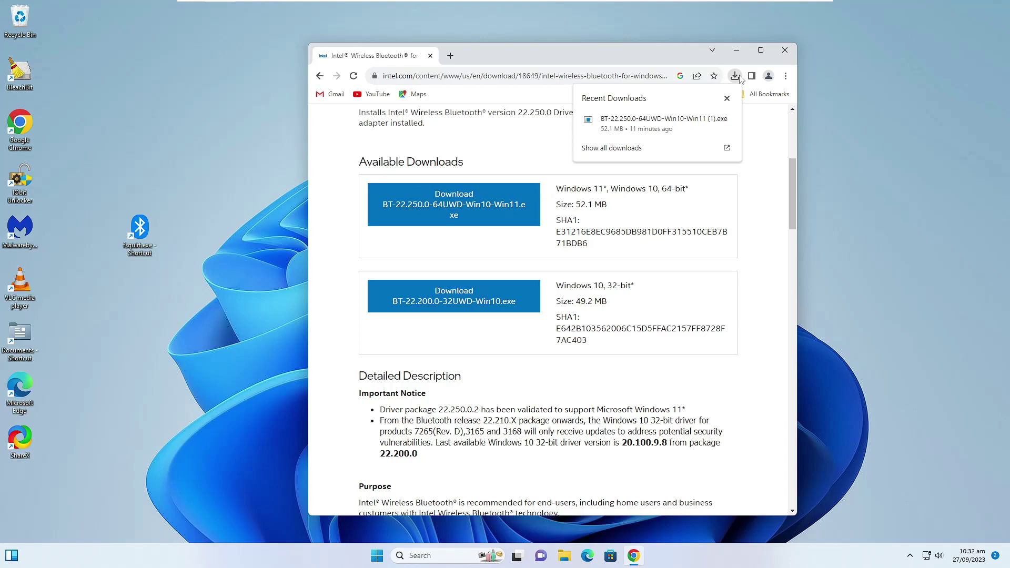
left_click(633, 129)
Step through the Intel PROSet and Bluetooth Setup wizards with Next, then Finish.
left_click(458, 365)
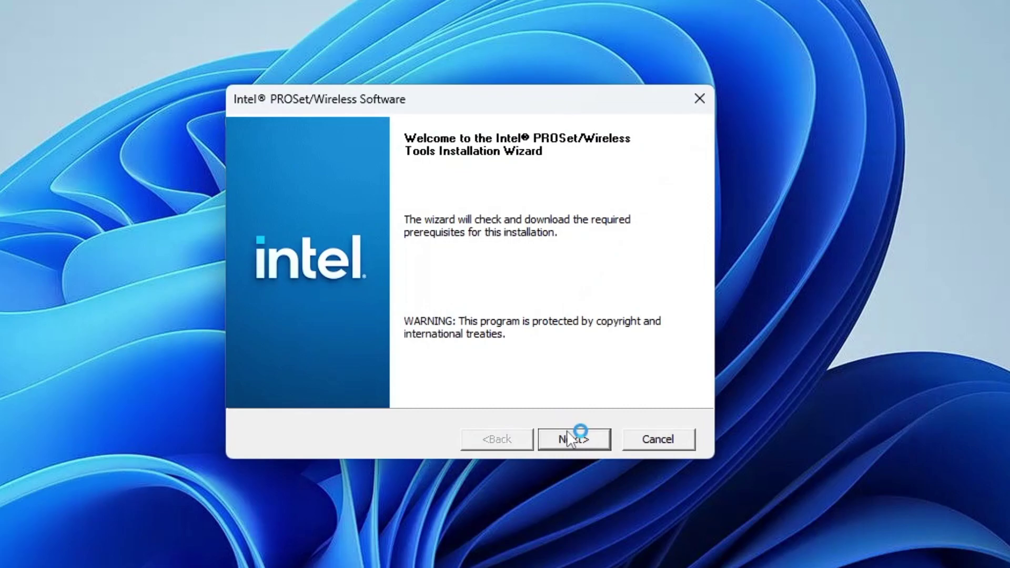
left_click(569, 435)
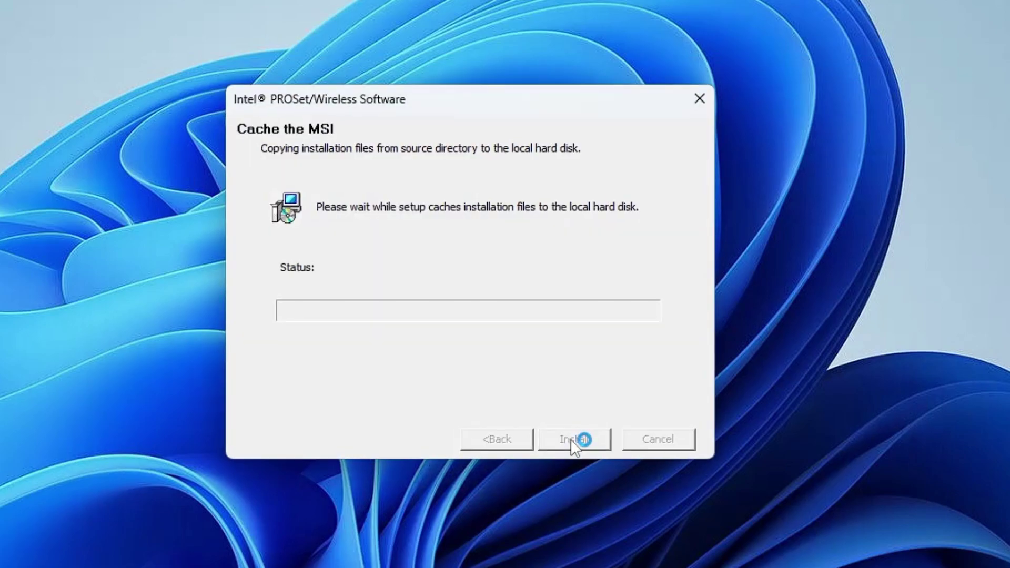
left_click(585, 440)
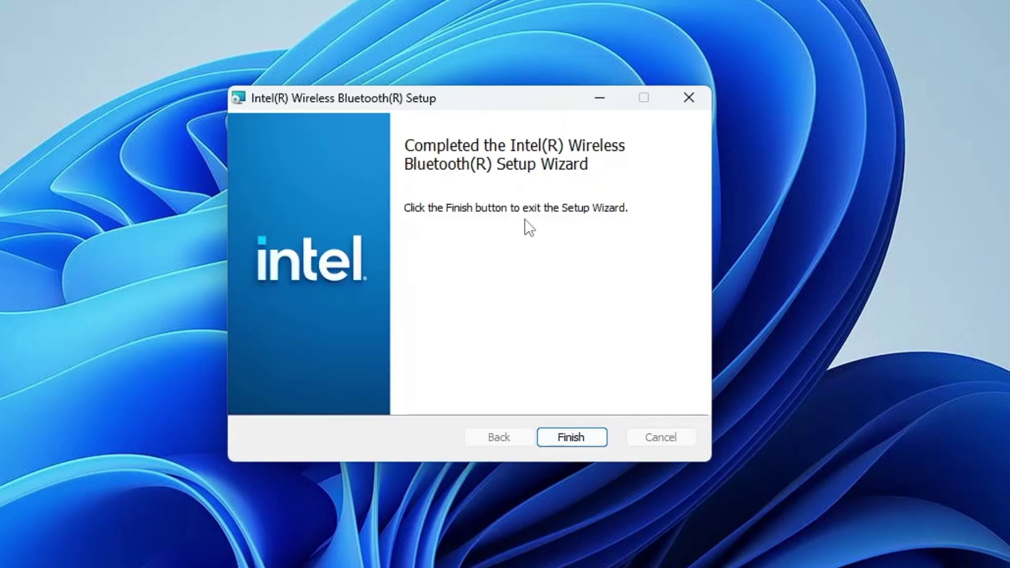
left_click(568, 440)
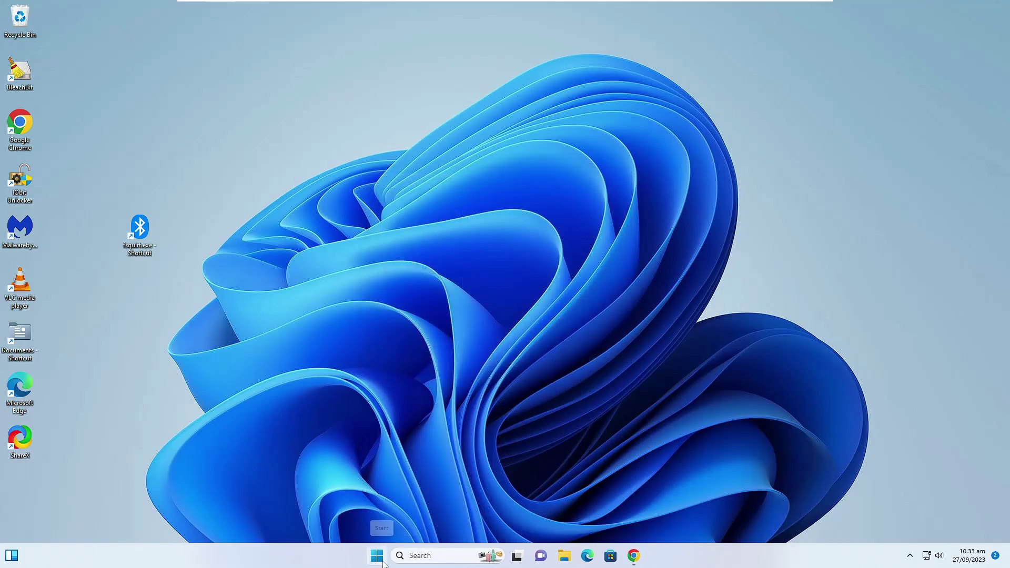
Reopen Device Manager from the Start quick-links menu, centre it, and select Display adapters.
right_click(383, 561)
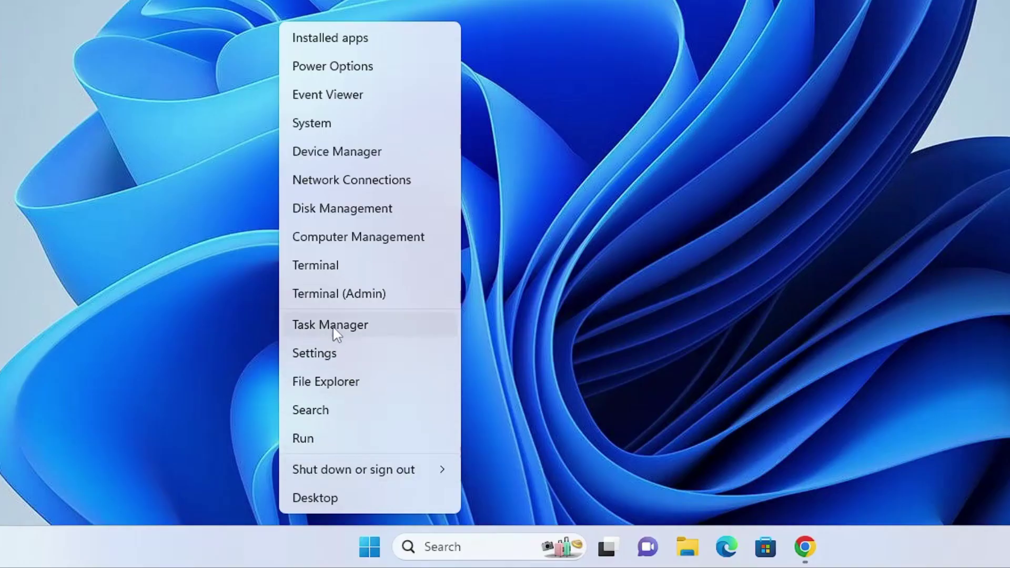
left_click(343, 157)
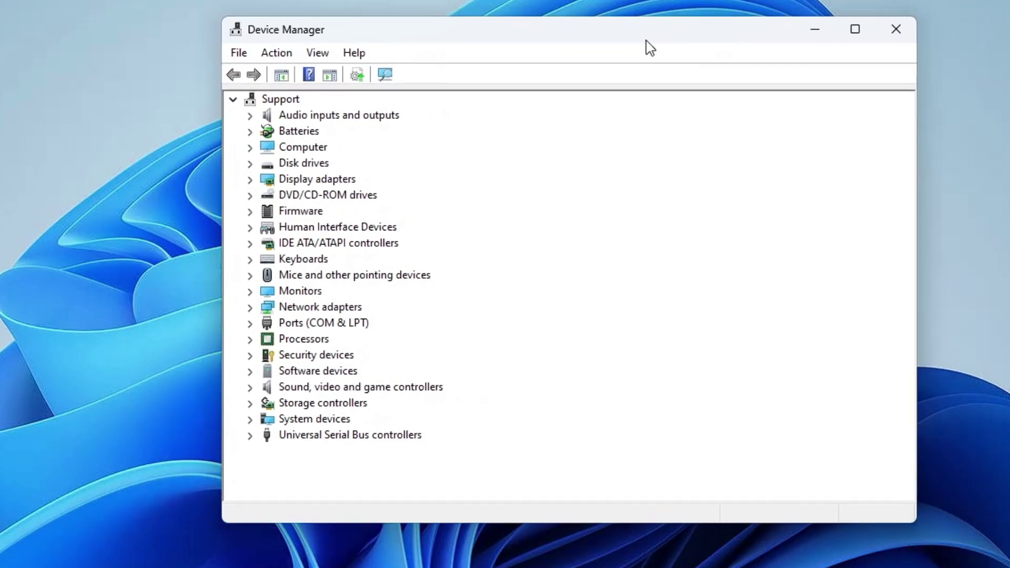
left_click_drag(646, 40, 589, 44)
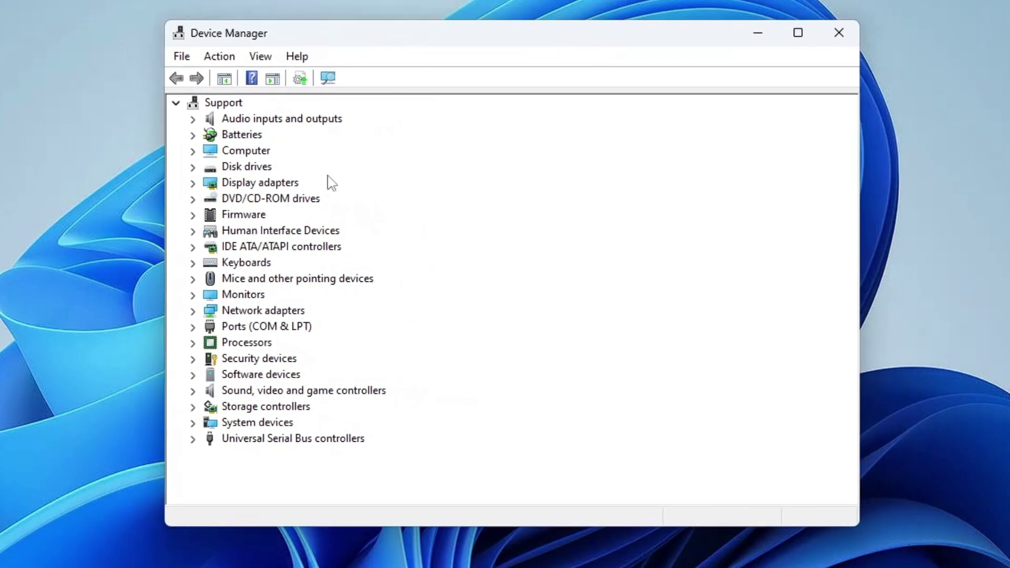
left_click(282, 188)
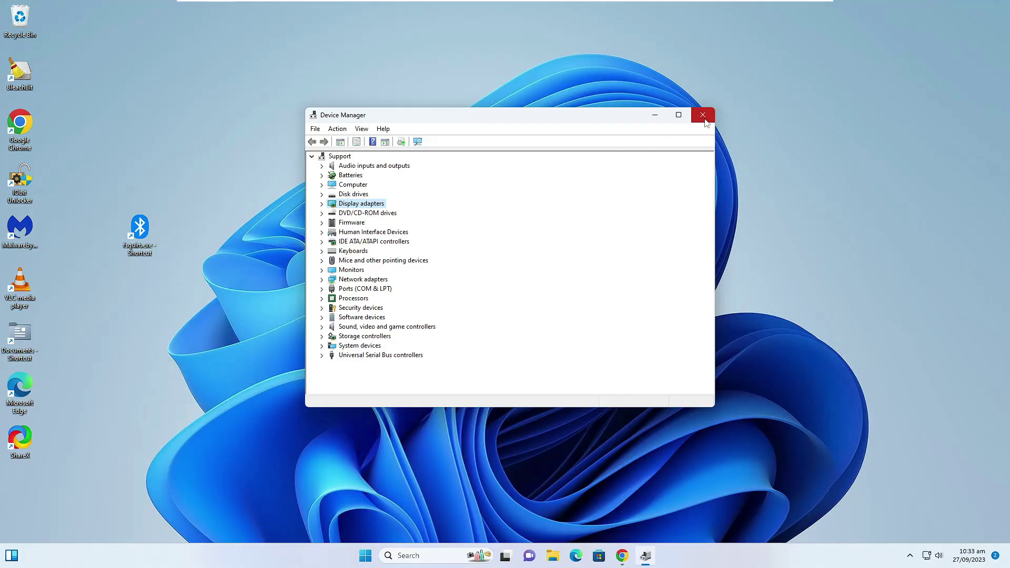
Close Device Manager to return to the desktop with the fsquirt shortcut.
left_click(839, 32)
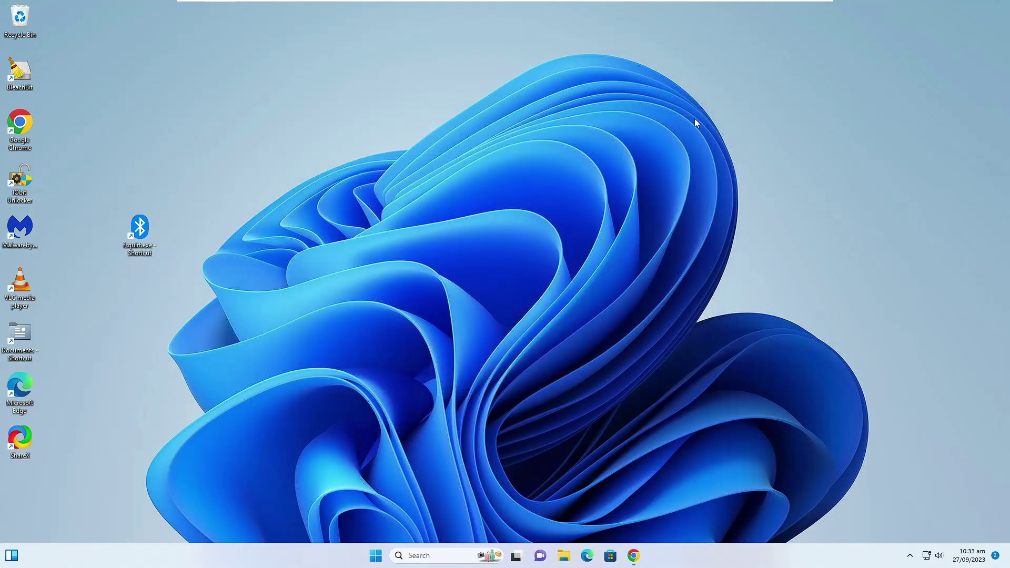